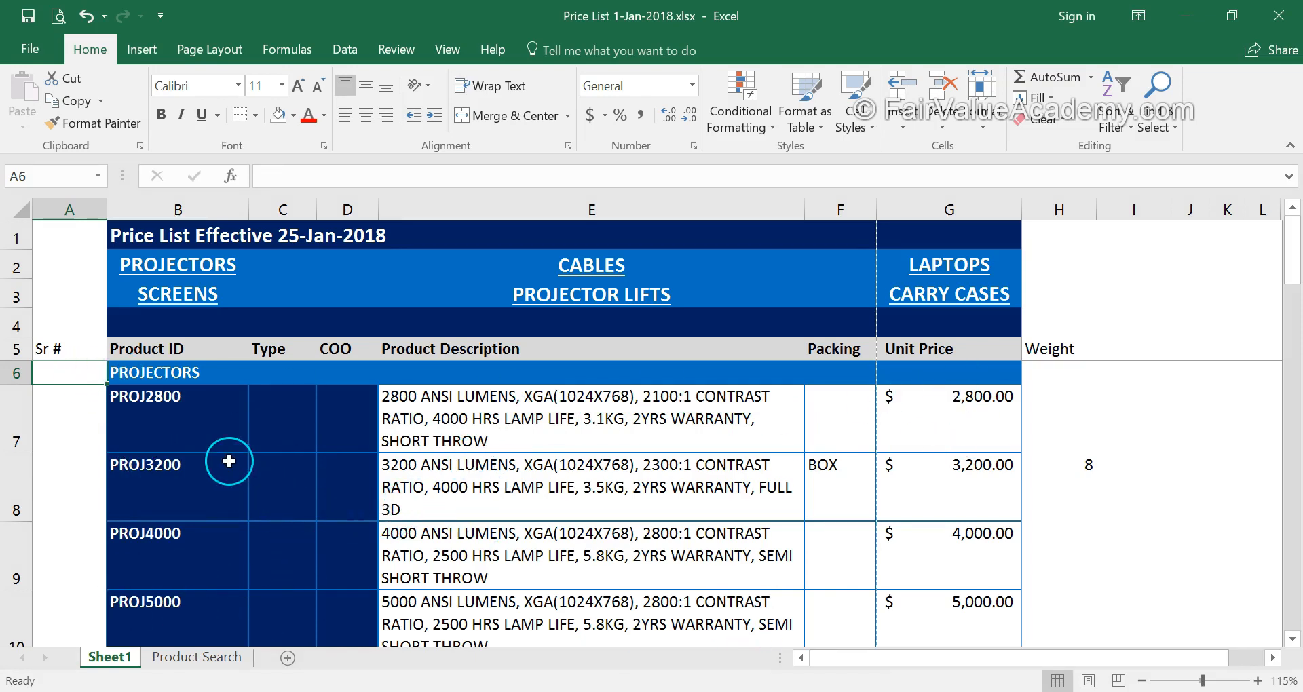
- Compare the Product Search sheet with the PROJ3200 entry in the Sheet1 price list
click(196, 657)
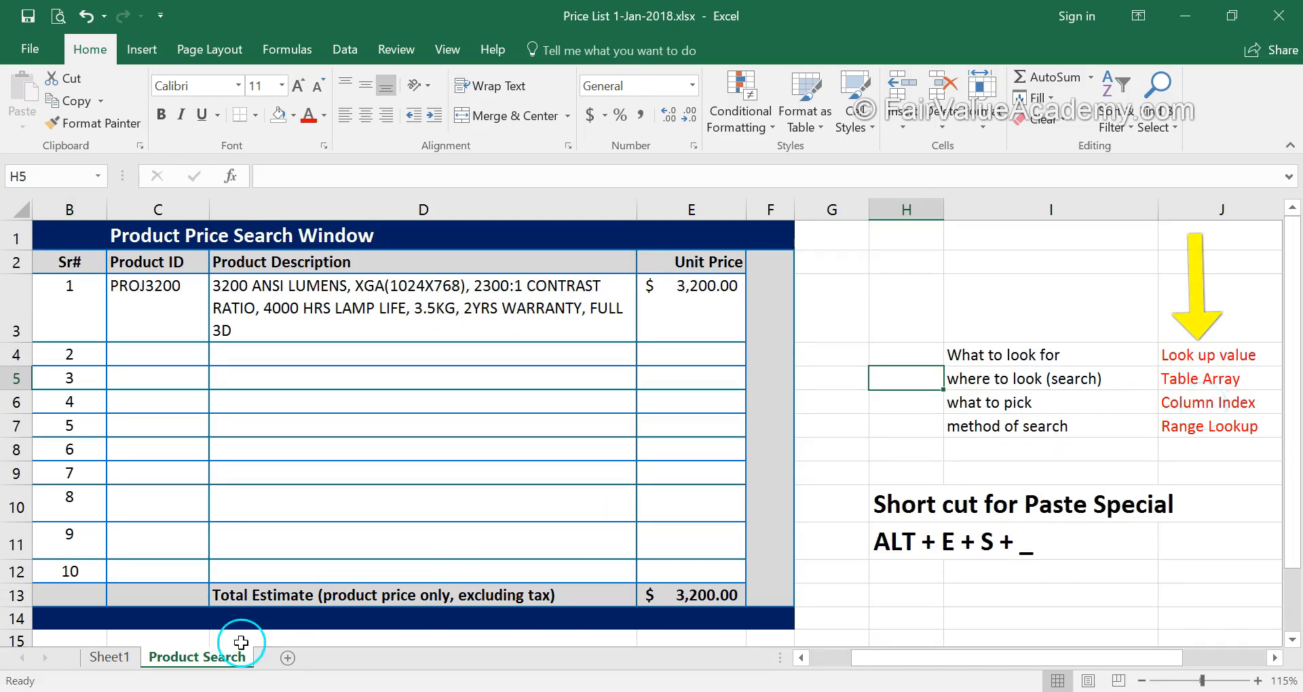
click(107, 657)
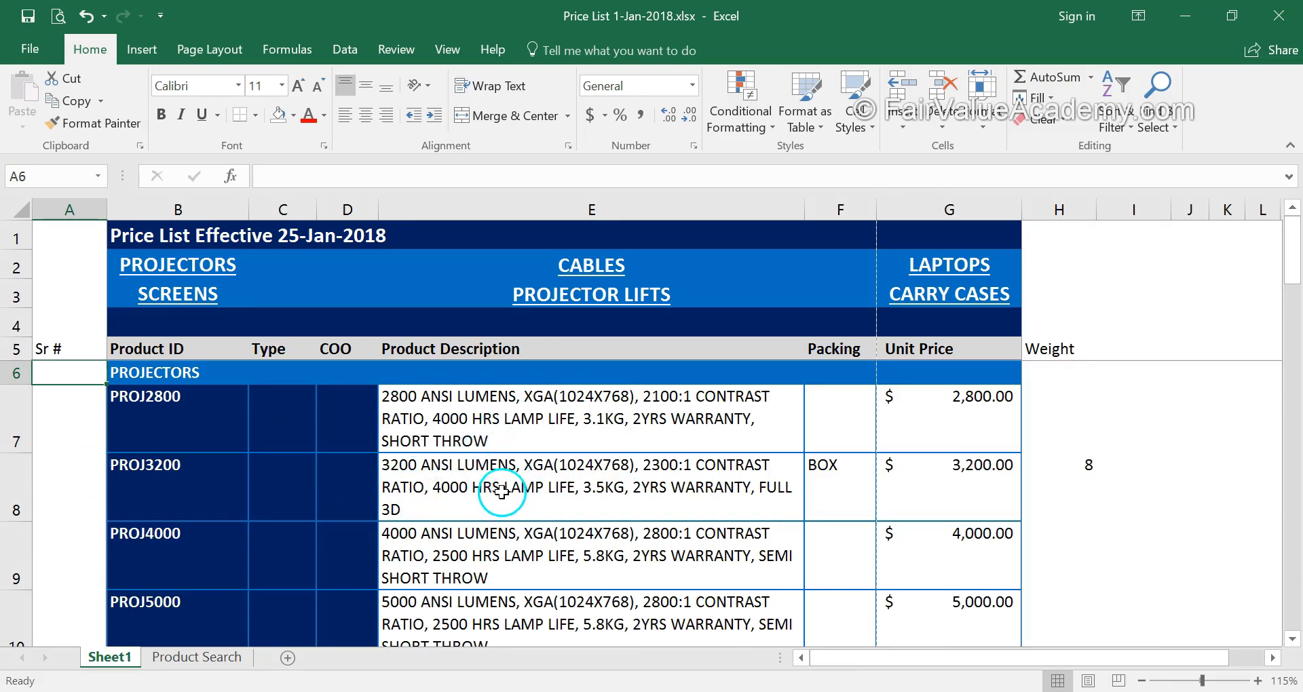
click(197, 657)
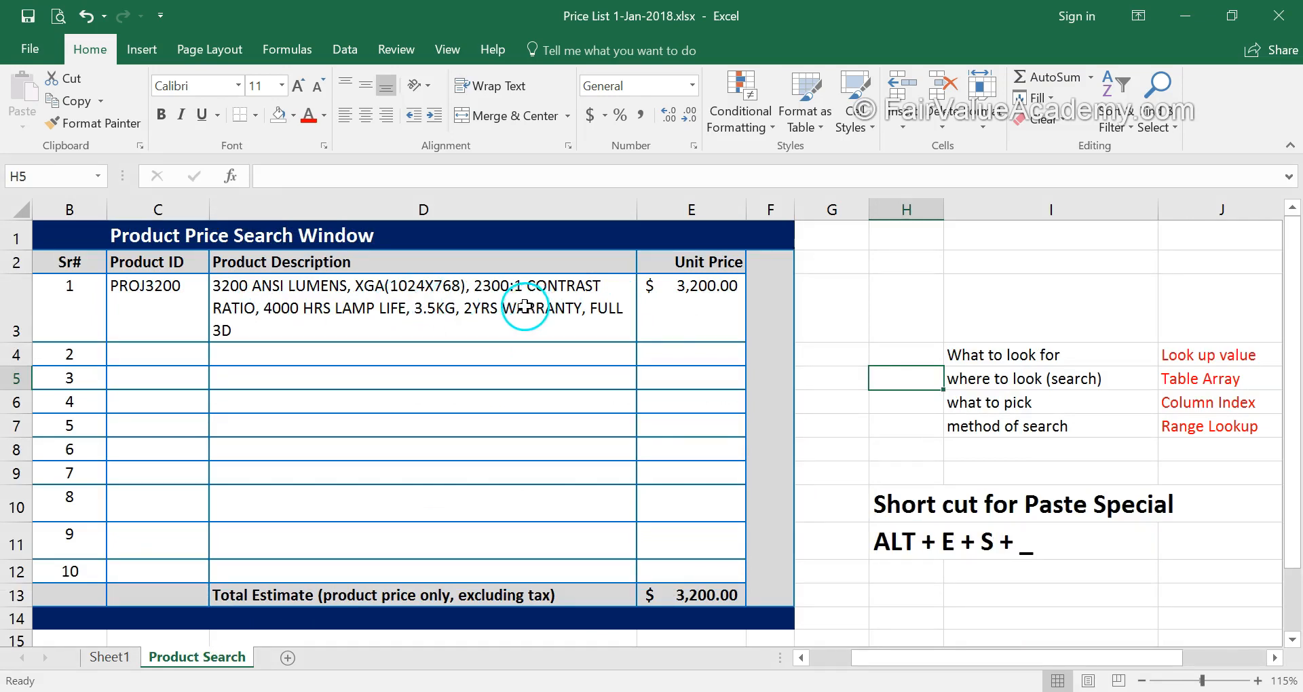
click(105, 657)
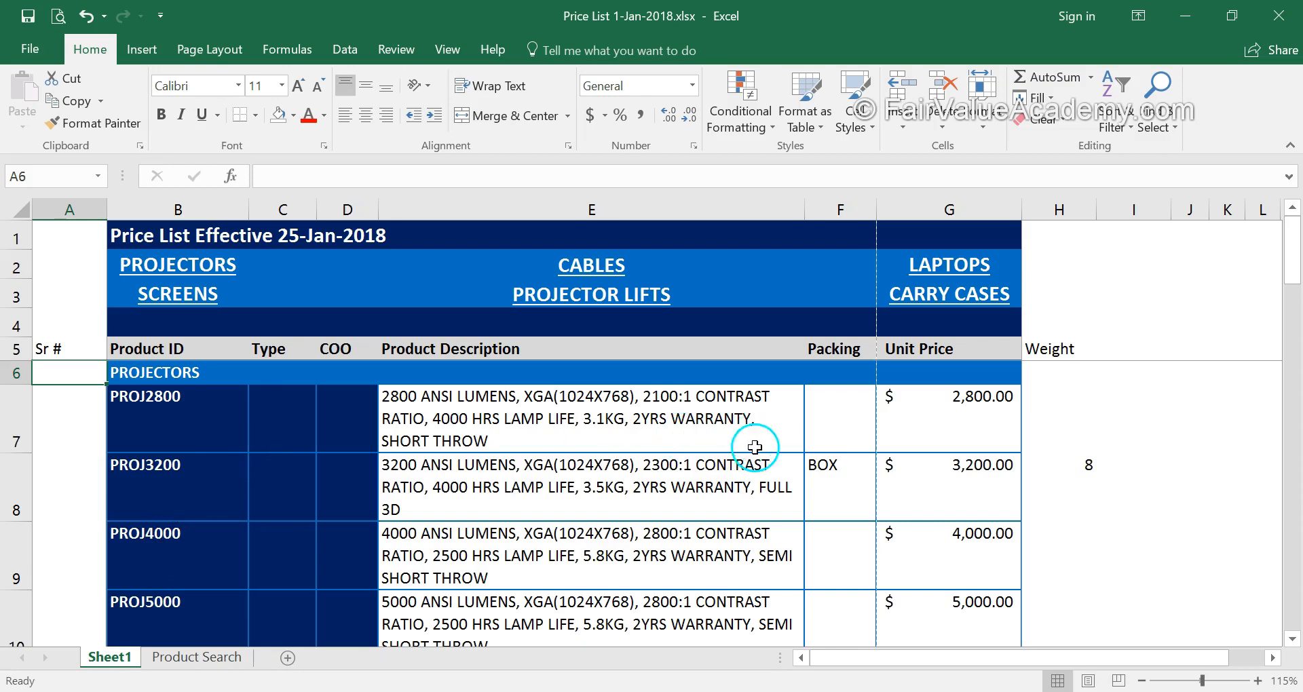
click(184, 478)
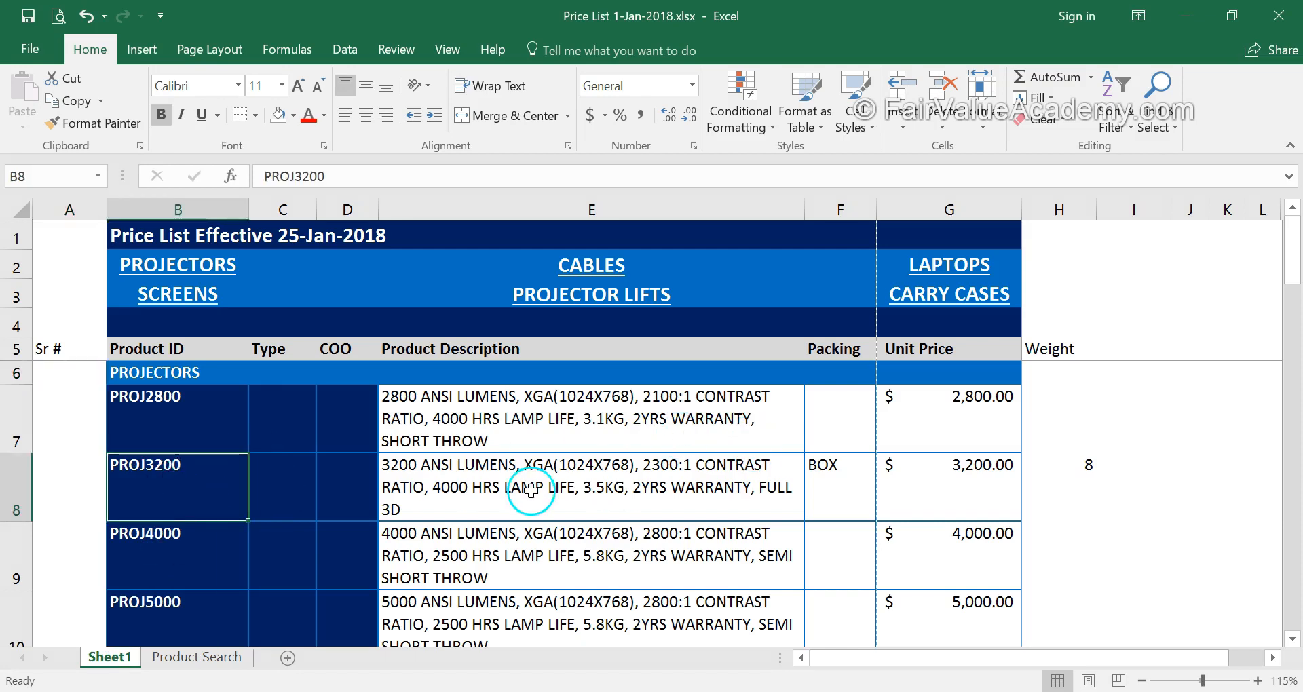
click(194, 657)
click(116, 657)
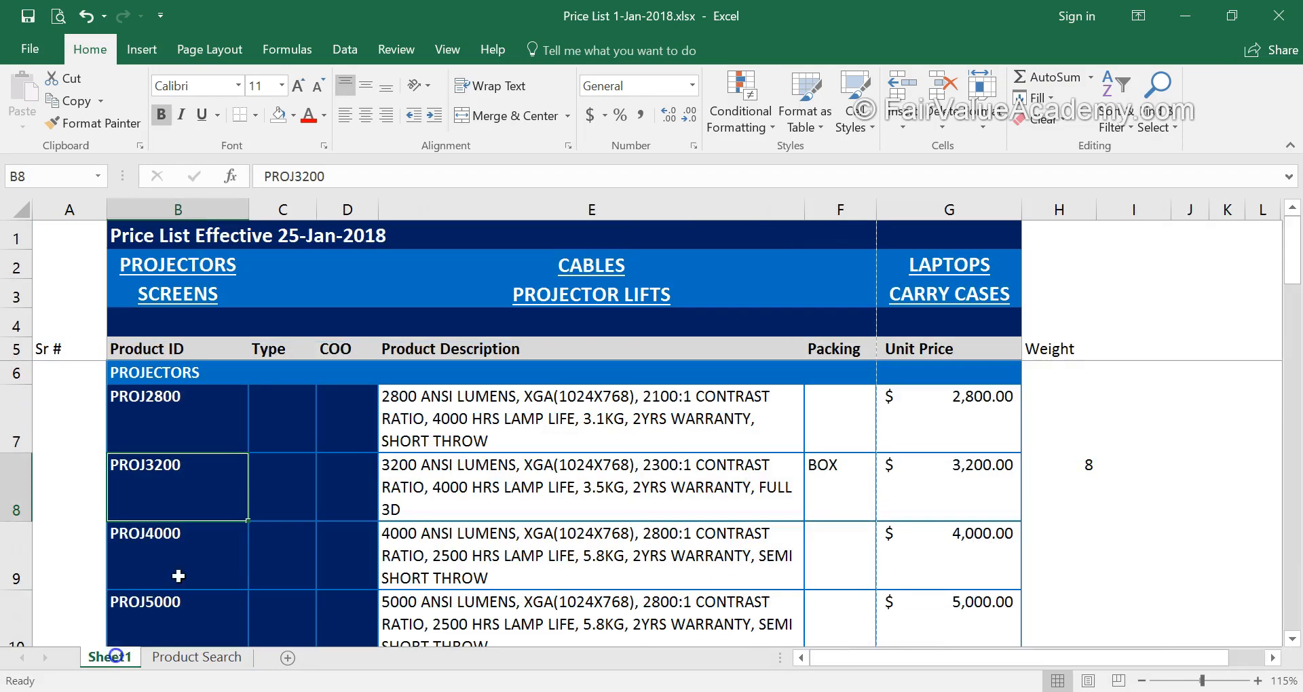
- Delete the COO column from the price list on Sheet1
click(347, 209)
right_click(349, 216)
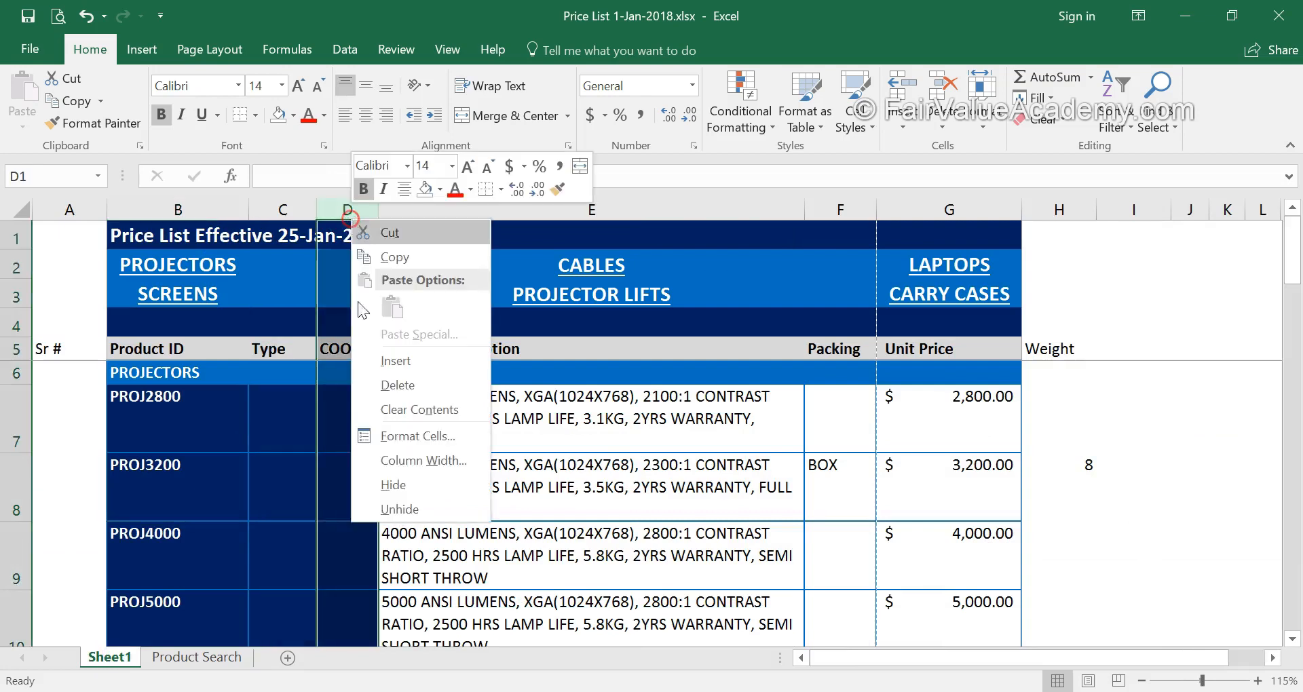
click(400, 385)
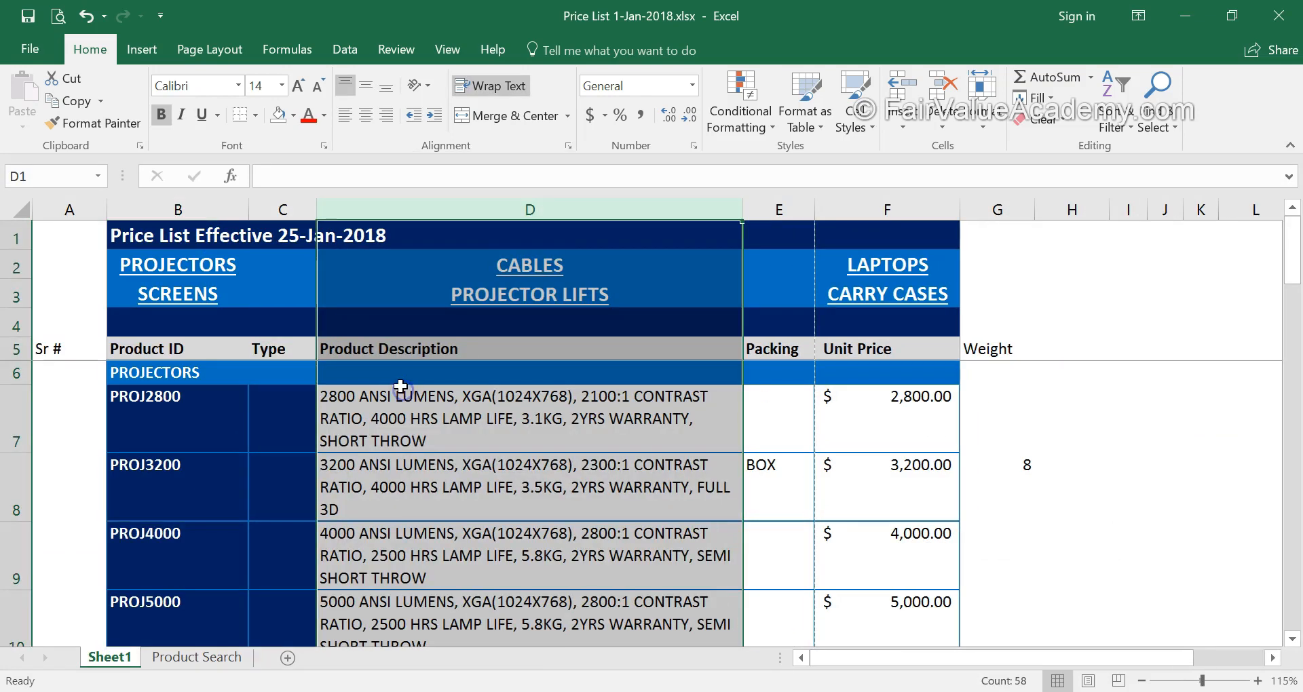
click(419, 500)
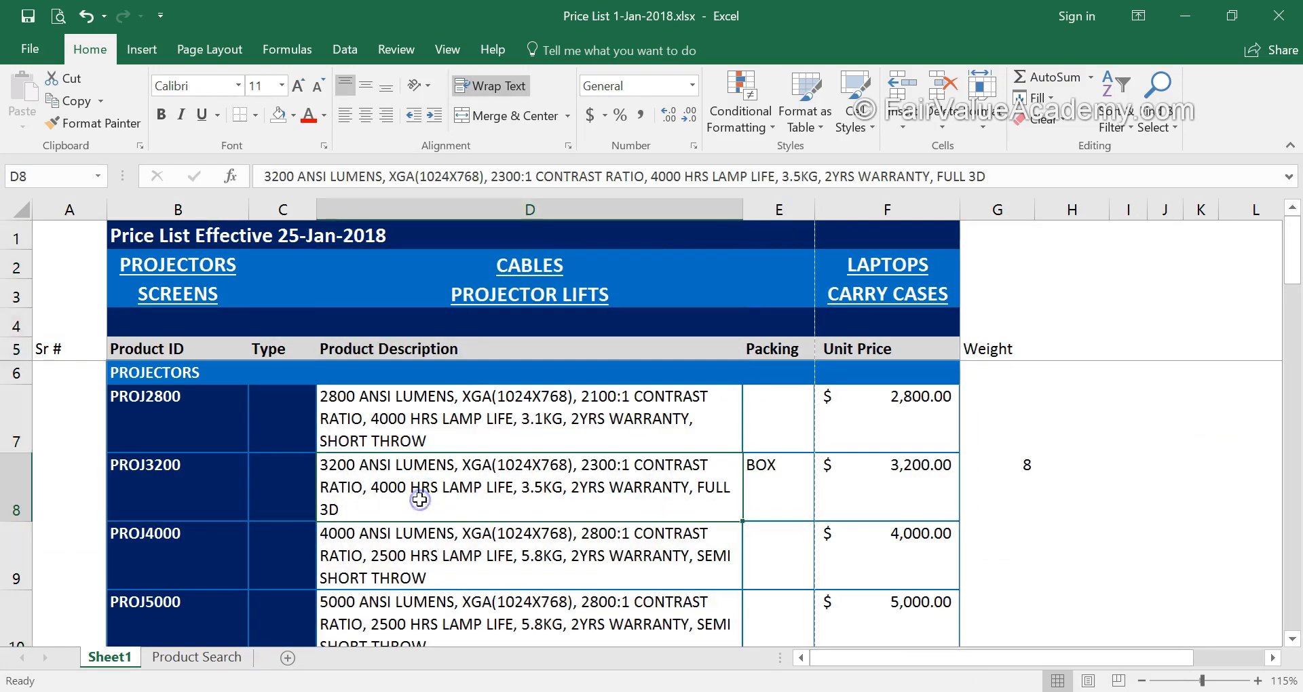
- Examine the VLOOKUP formula in D3 of Product Search and its source columns B to D on Sheet1
click(193, 655)
click(445, 312)
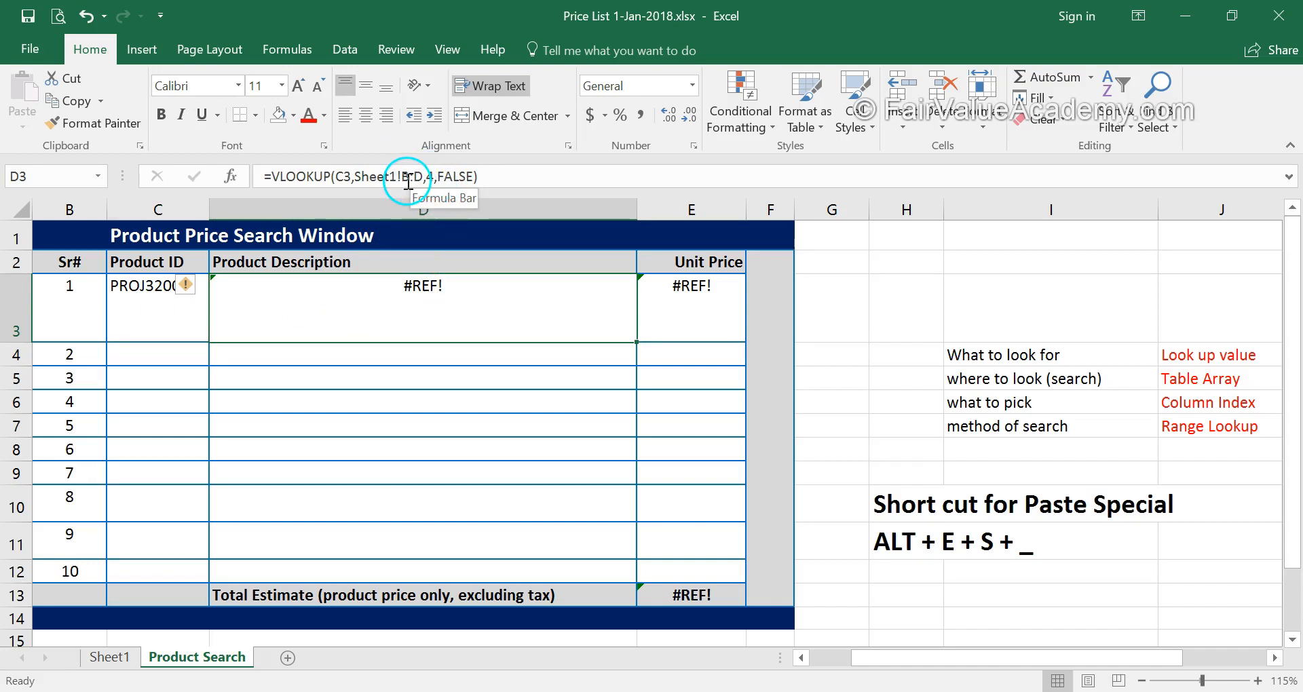
click(108, 657)
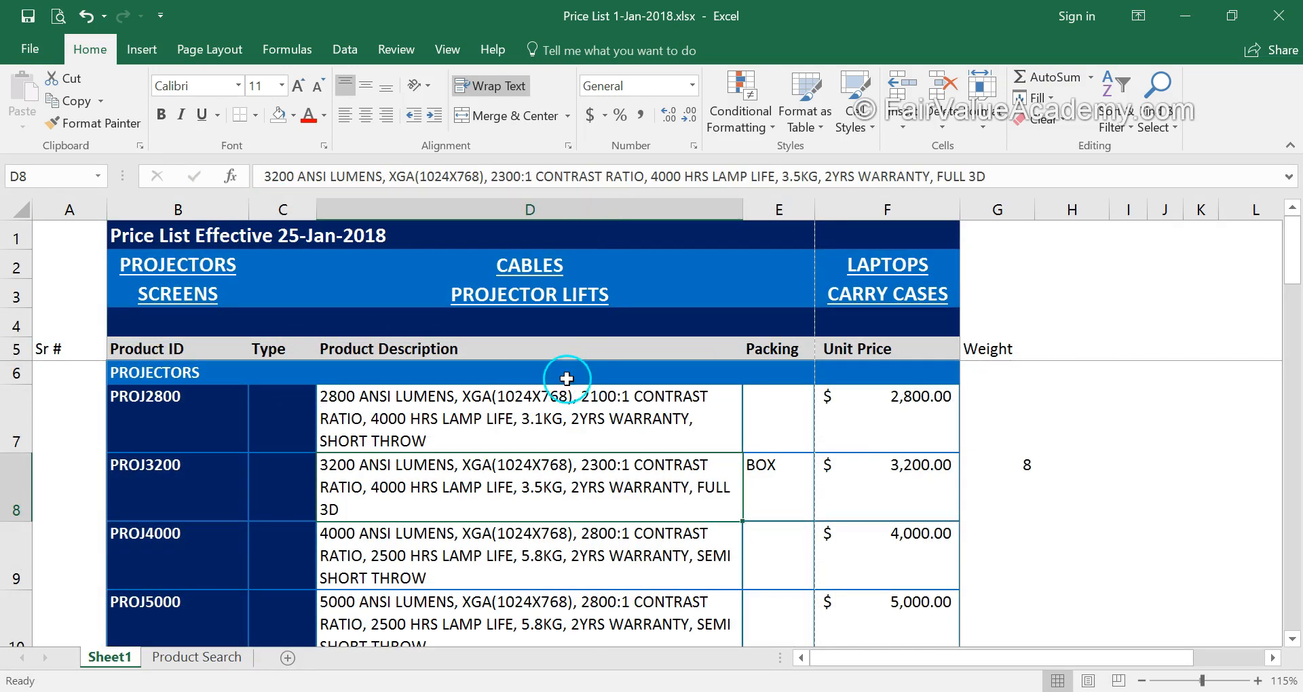
drag(218, 210, 520, 224)
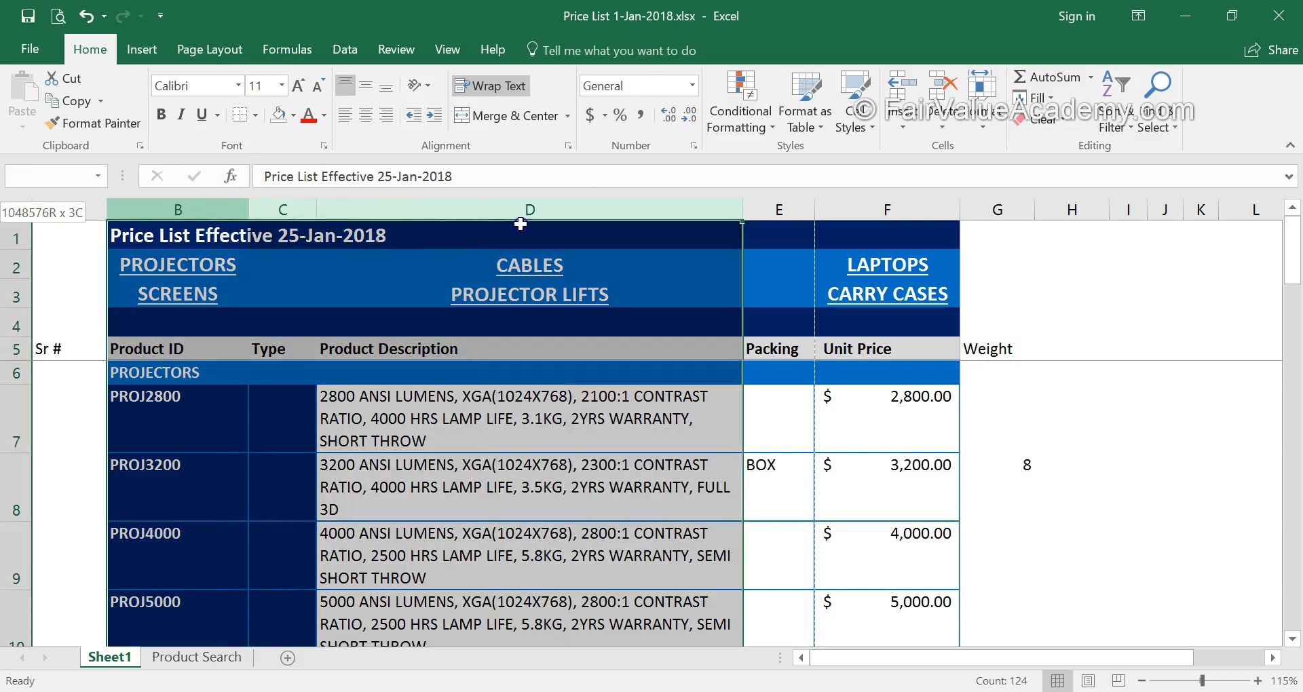
click(532, 225)
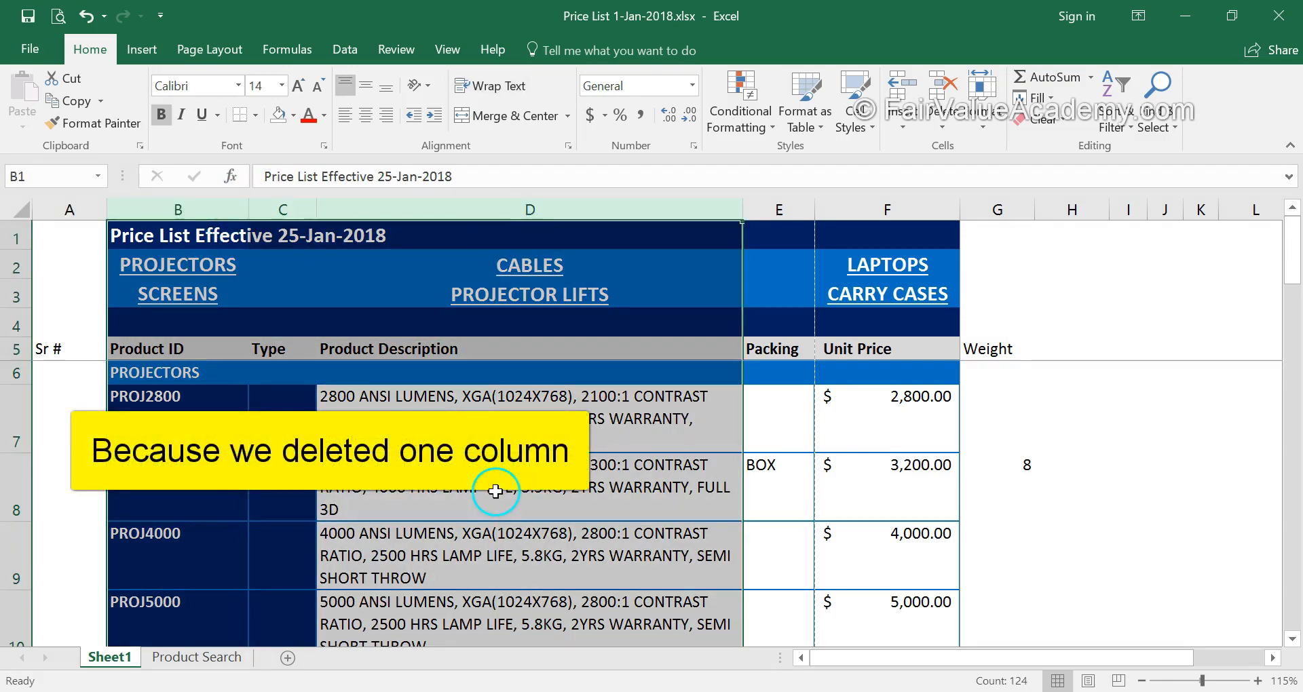
- Change the table array of the VLOOKUP formula in D3 of Product Search to Sheet1!B:F
click(199, 657)
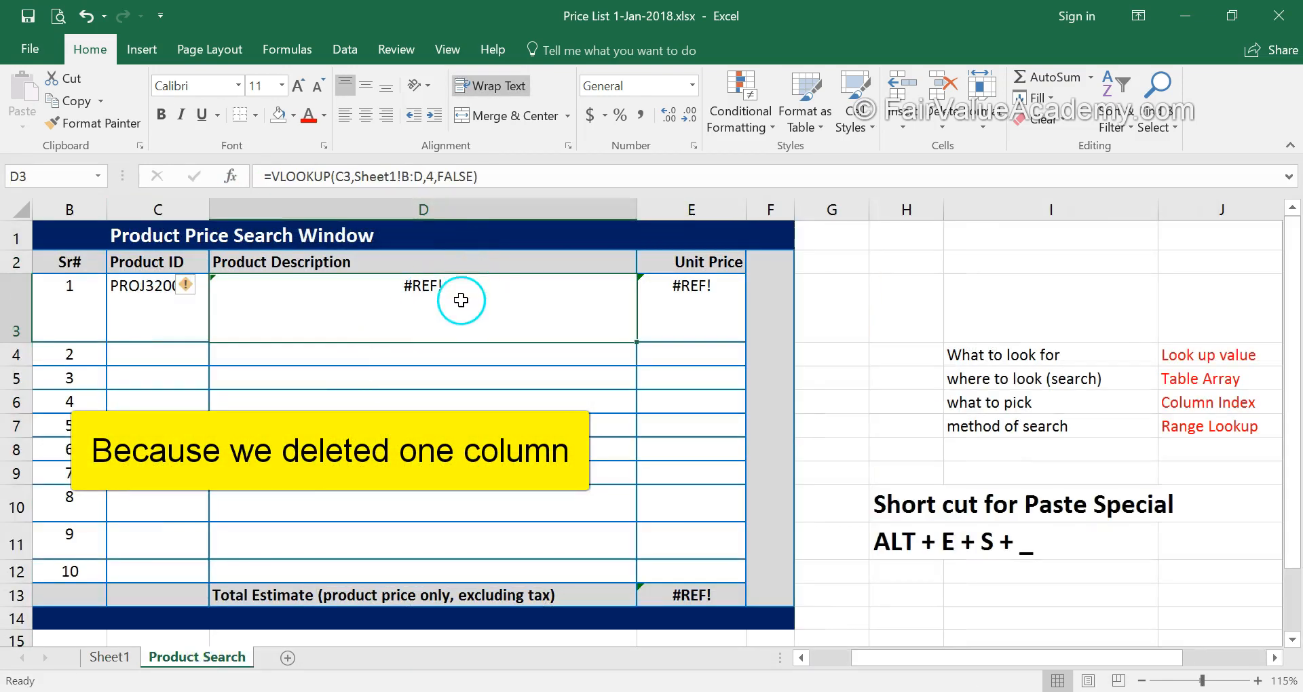
click(423, 177)
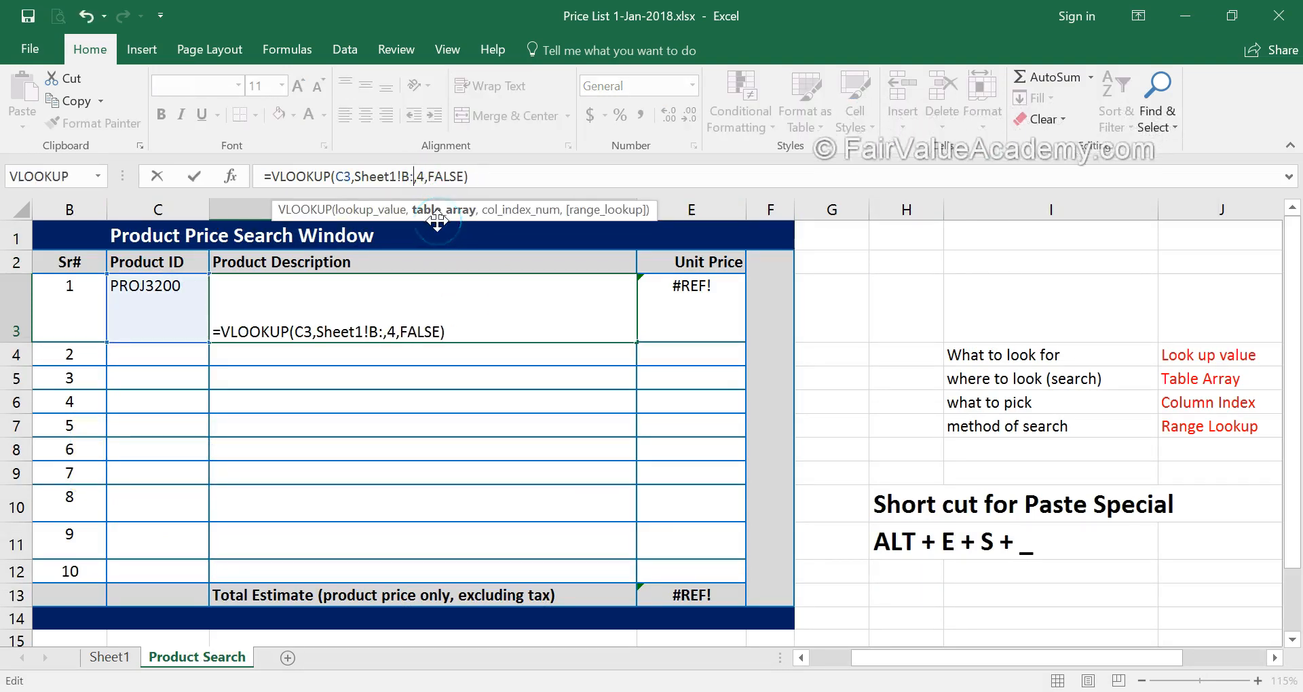
key(BackSpace)
text(F)
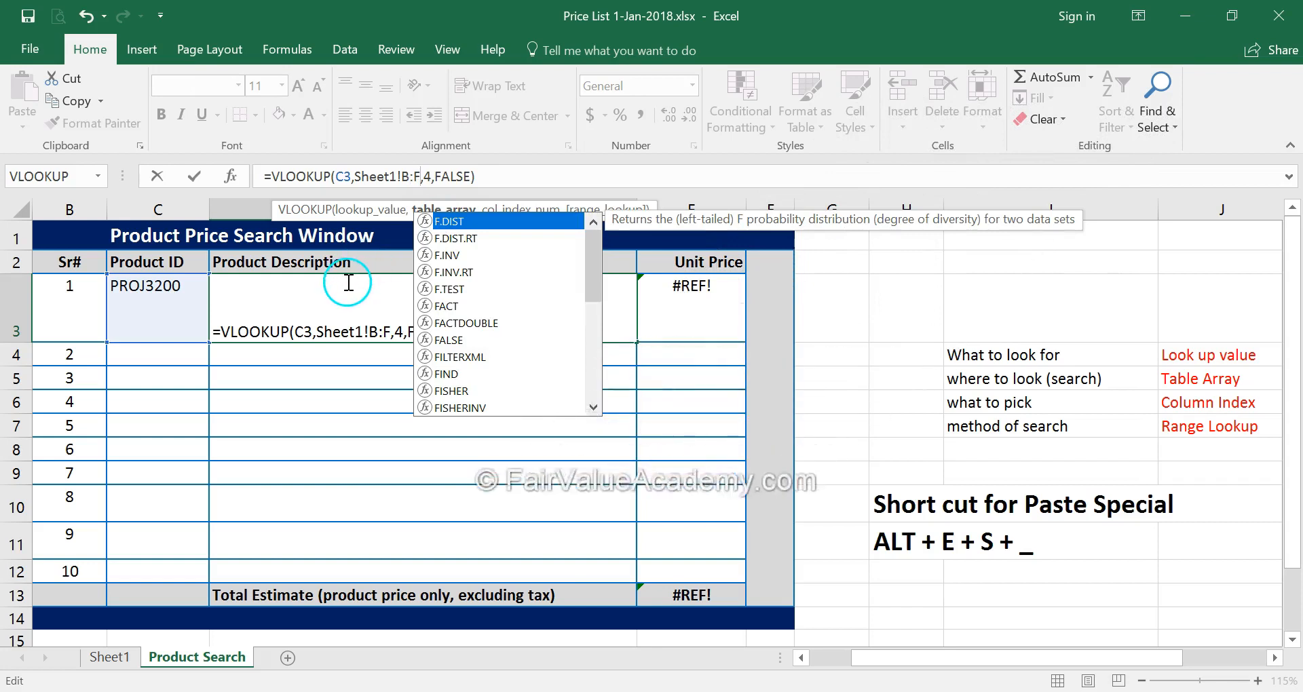
key(Return)
click(287, 315)
click(243, 304)
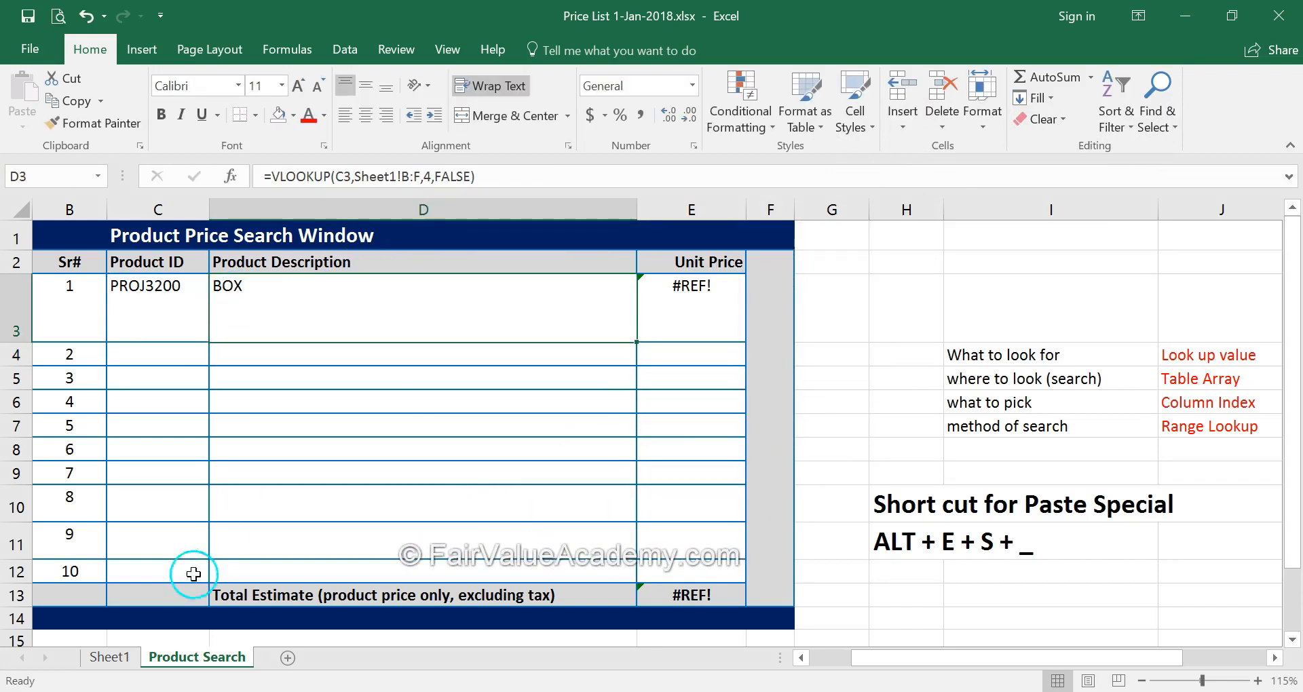
- Compare the PROJ3200 description and packing entries on Sheet1 with the D3 lookup on Product Search
click(109, 657)
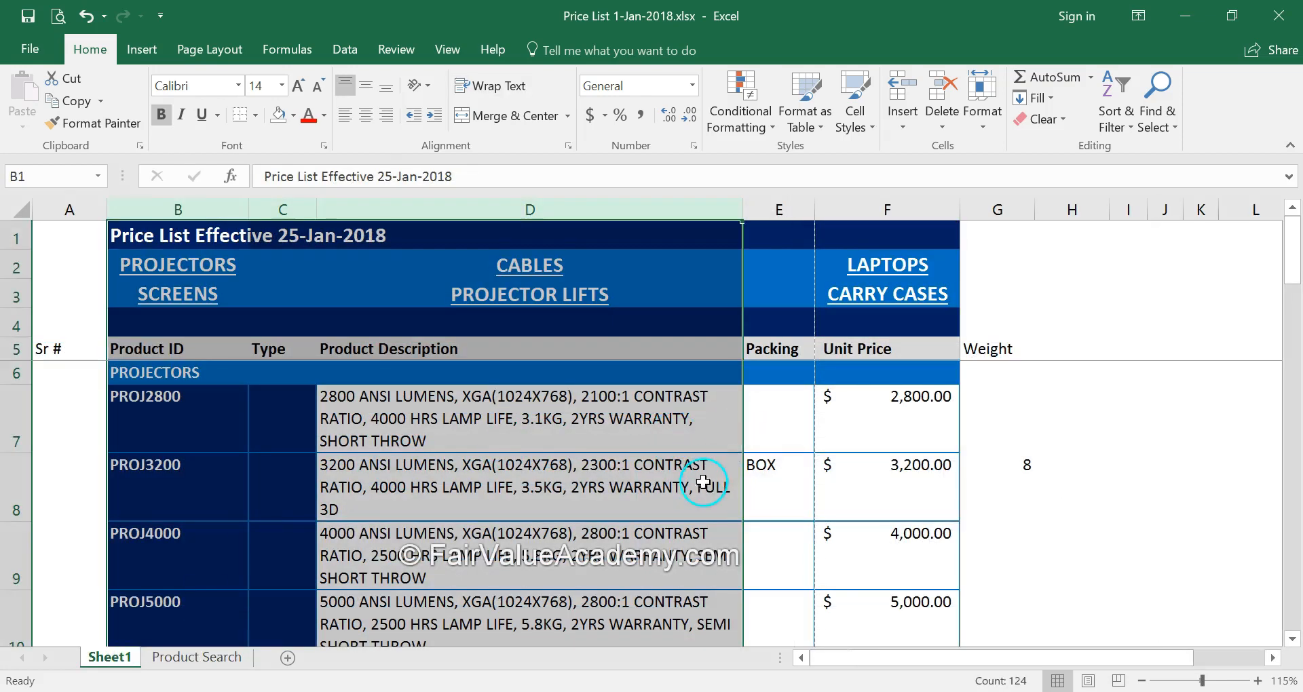
click(704, 482)
click(770, 467)
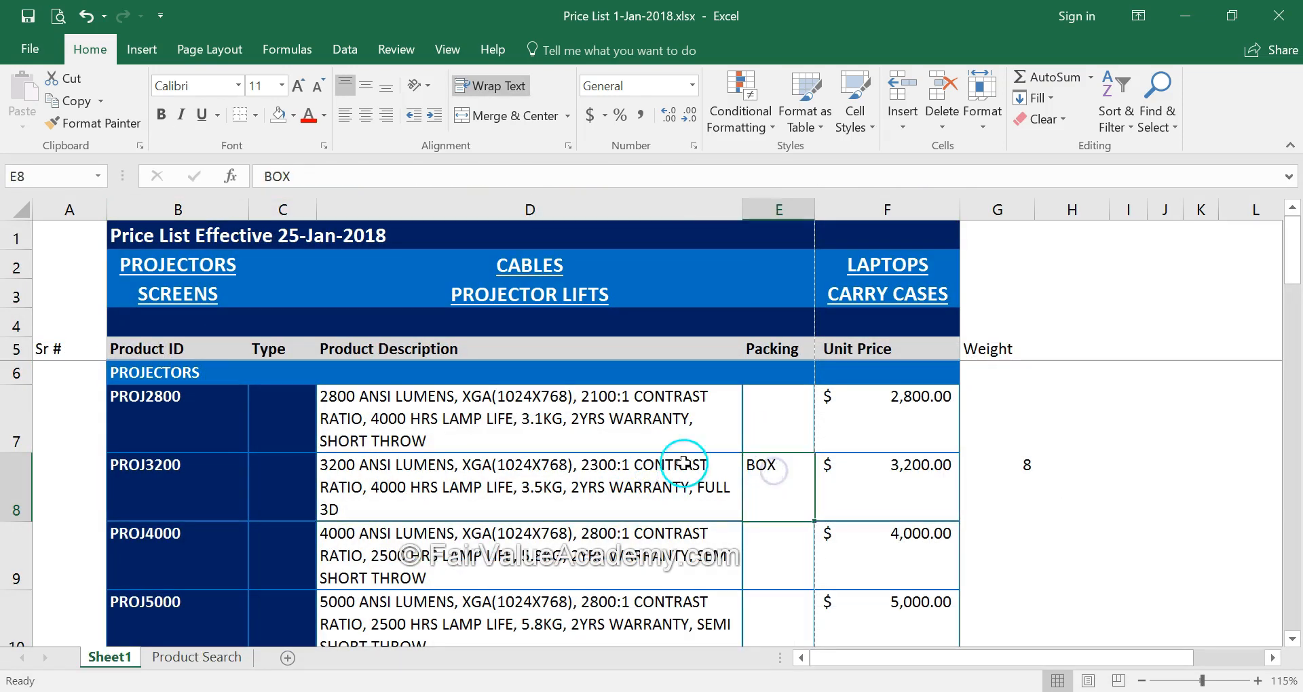
click(571, 479)
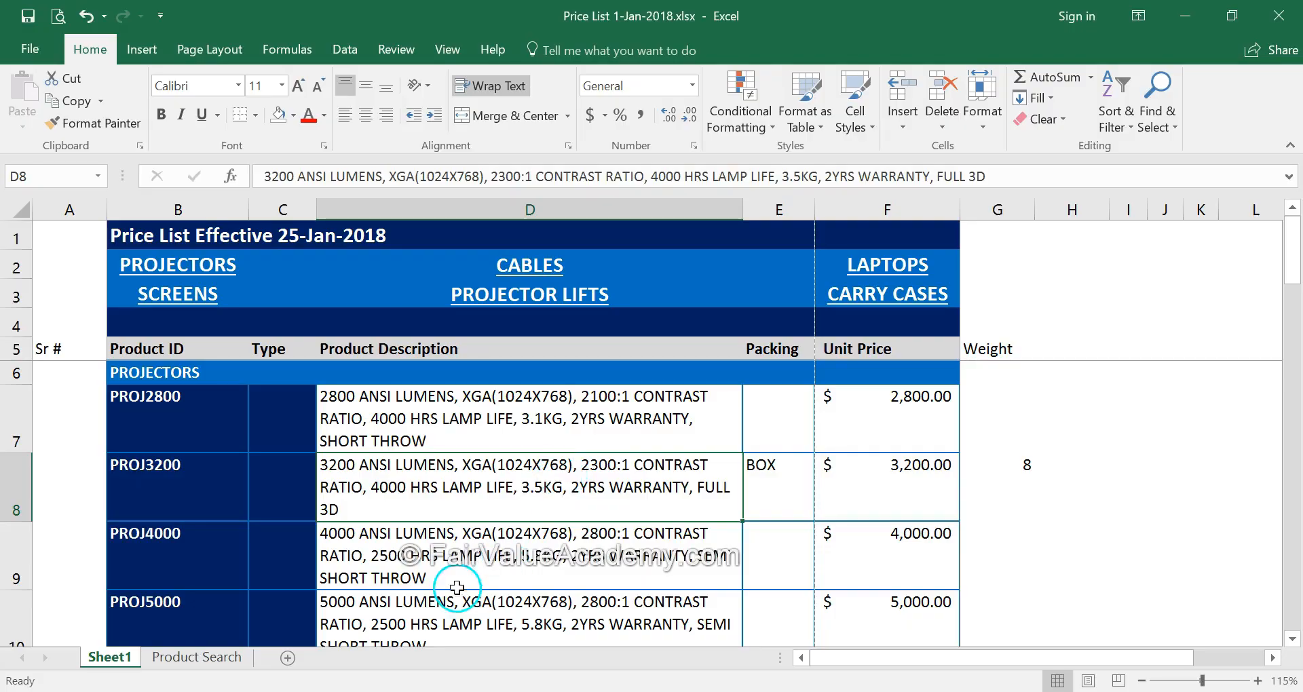
click(203, 654)
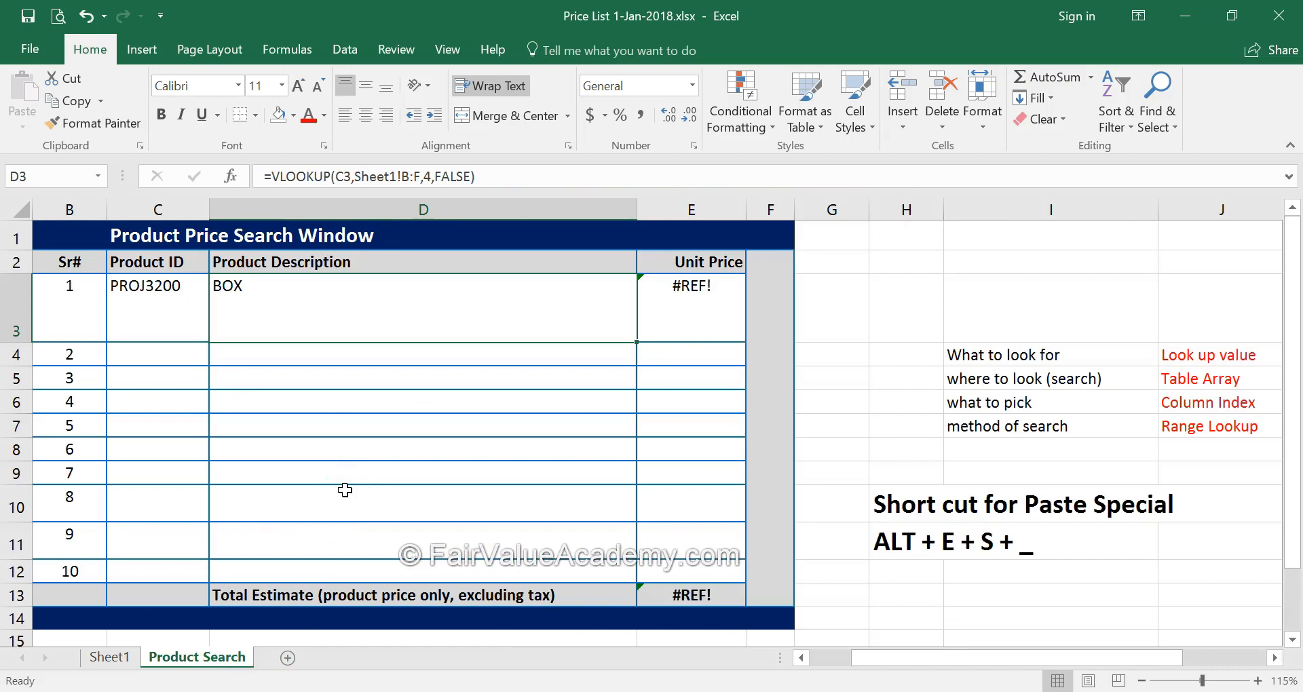
- Insert a blank column before Product Description on Sheet1 and check the lookups on Product Search
click(111, 657)
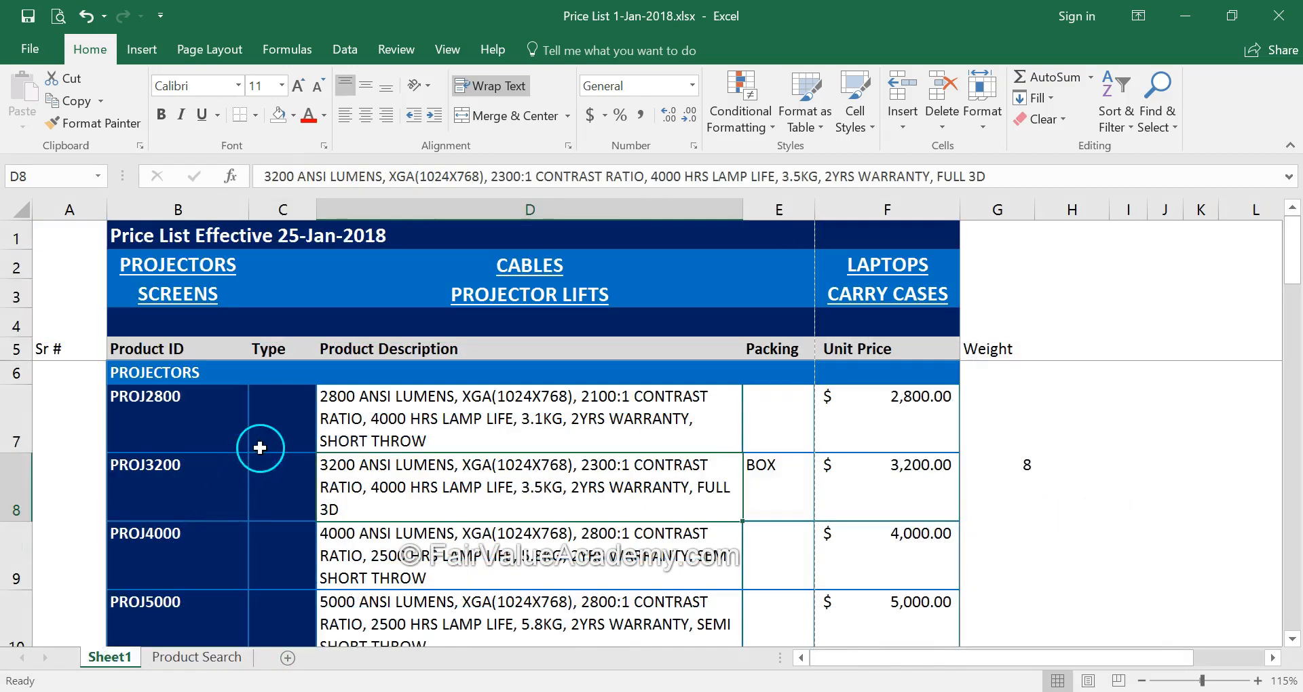
click(333, 422)
click(204, 656)
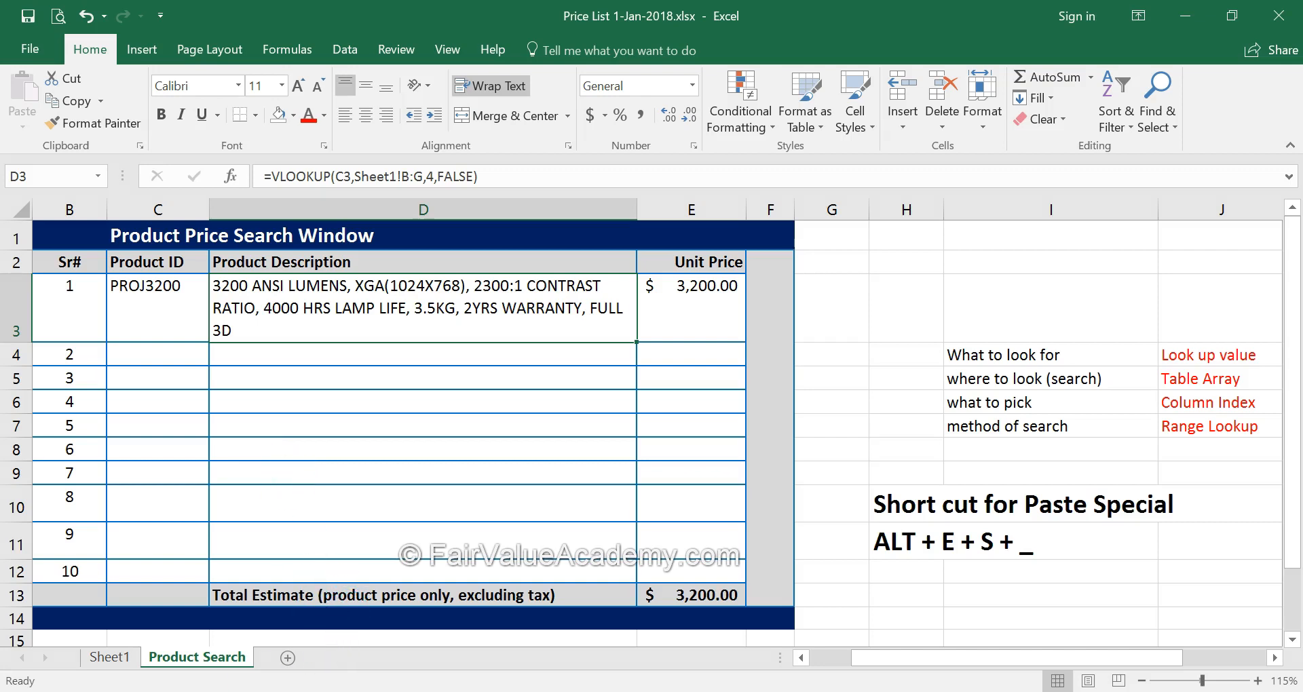
click(112, 658)
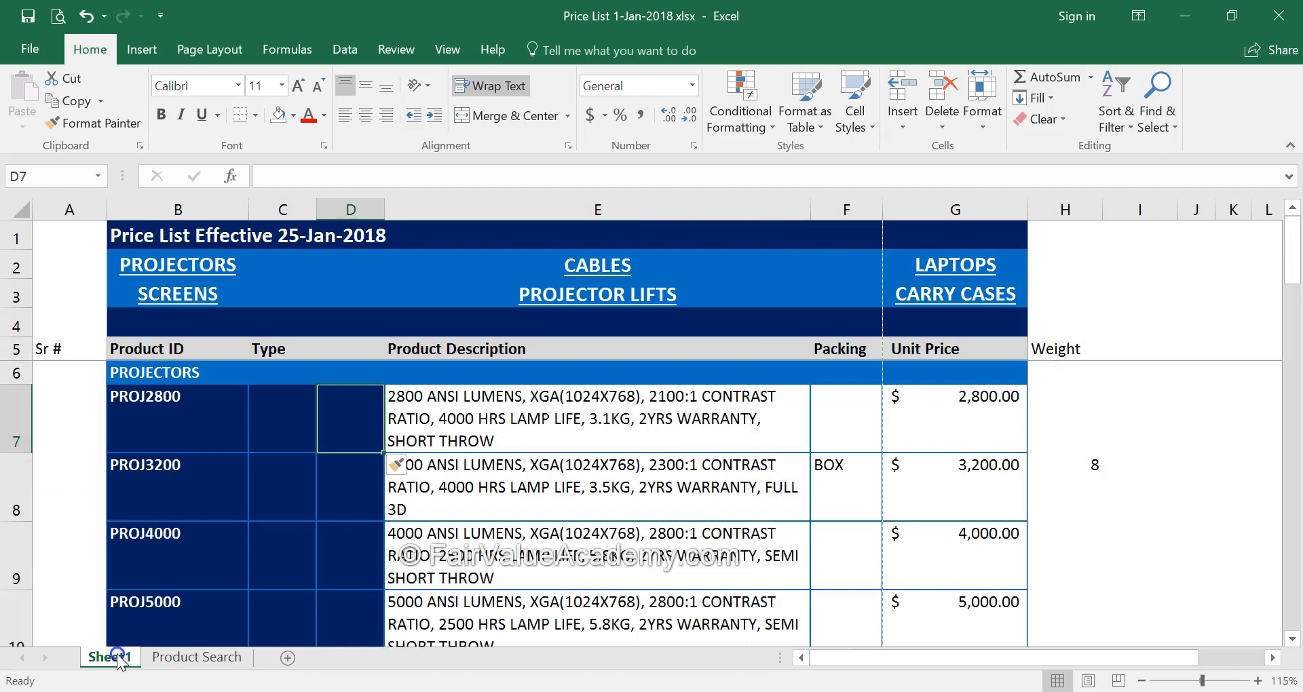
click(197, 658)
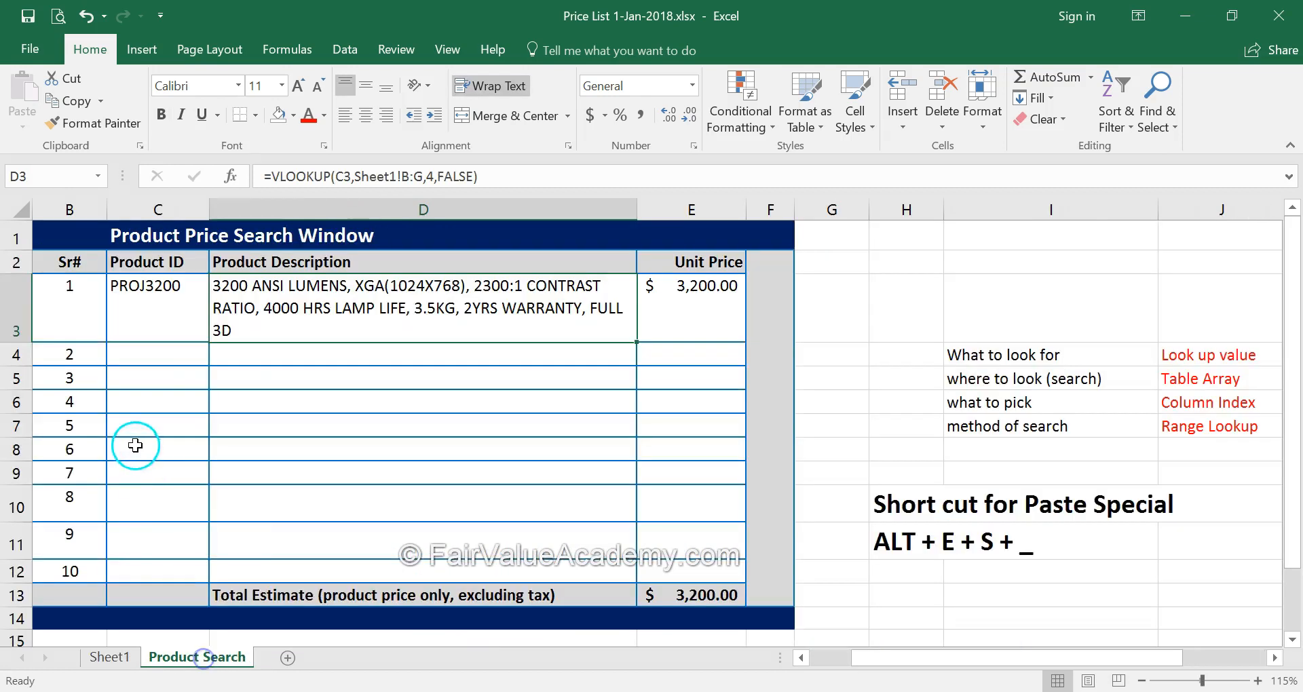
- Copy the product ID SCR120 from cell B19 in the Screens section of Sheet1
click(110, 657)
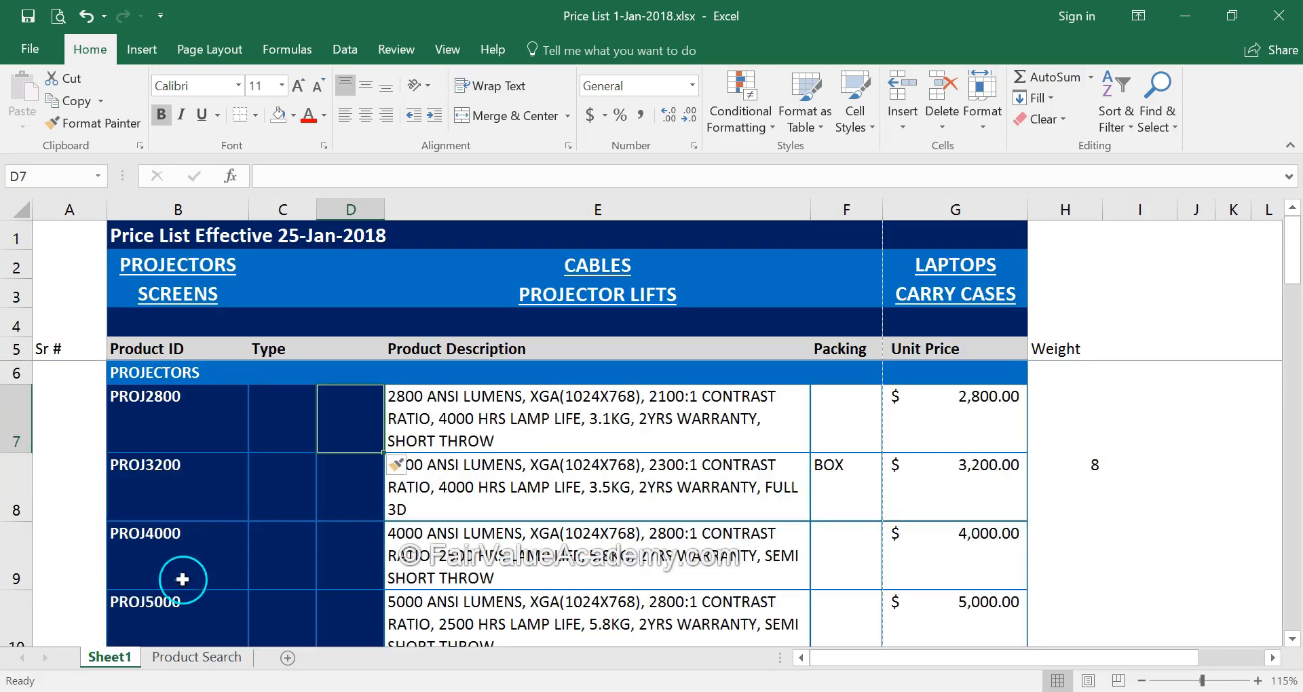
scroll(199, 563, down, 3)
click(182, 467)
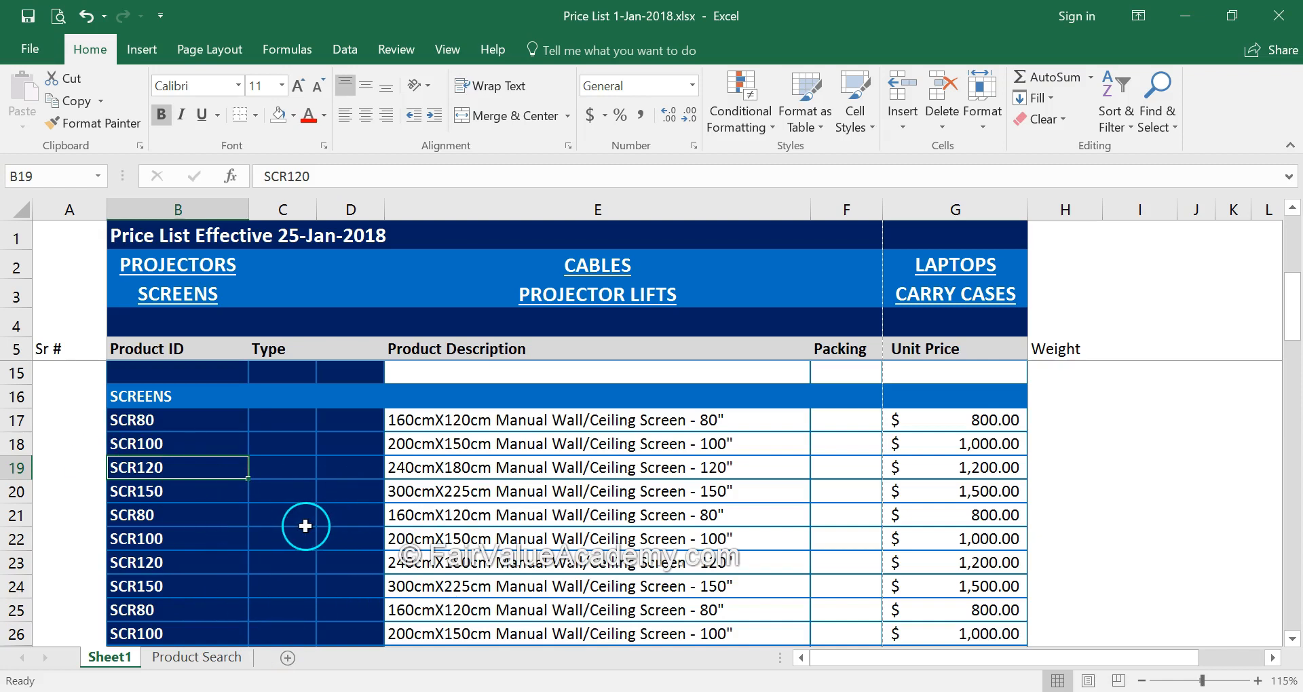
click(167, 657)
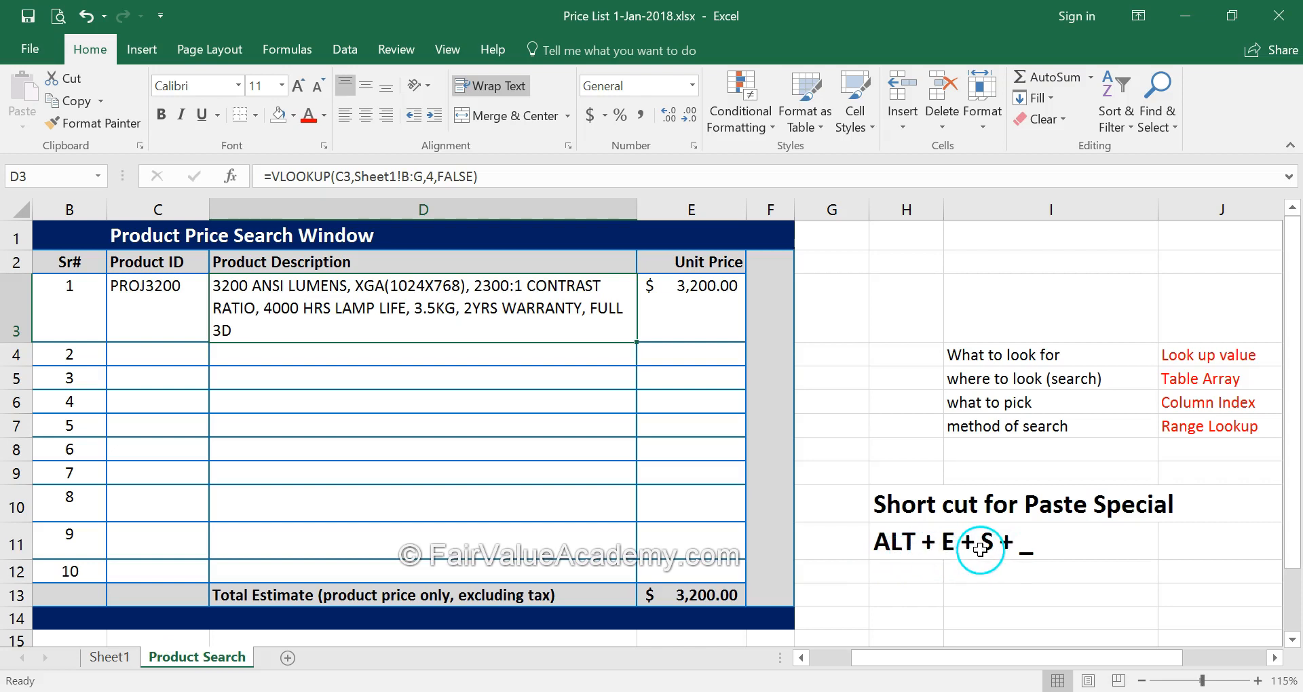
click(107, 657)
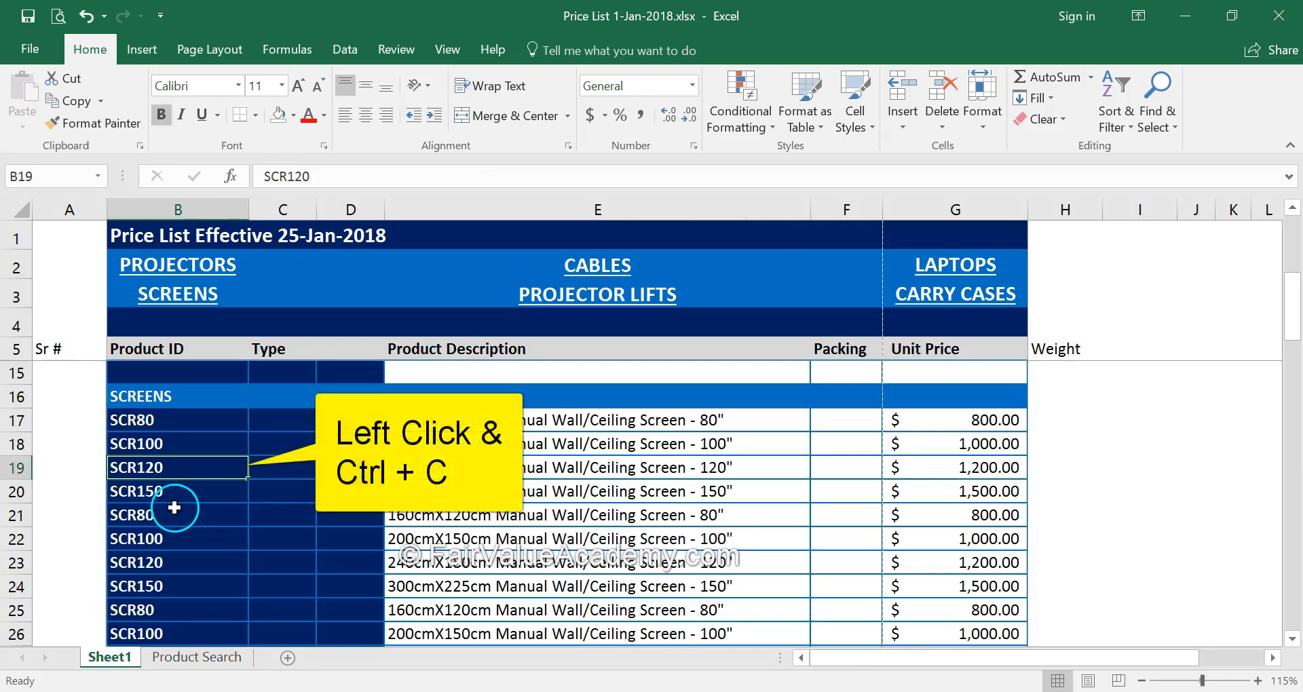
key(ctrl+c)
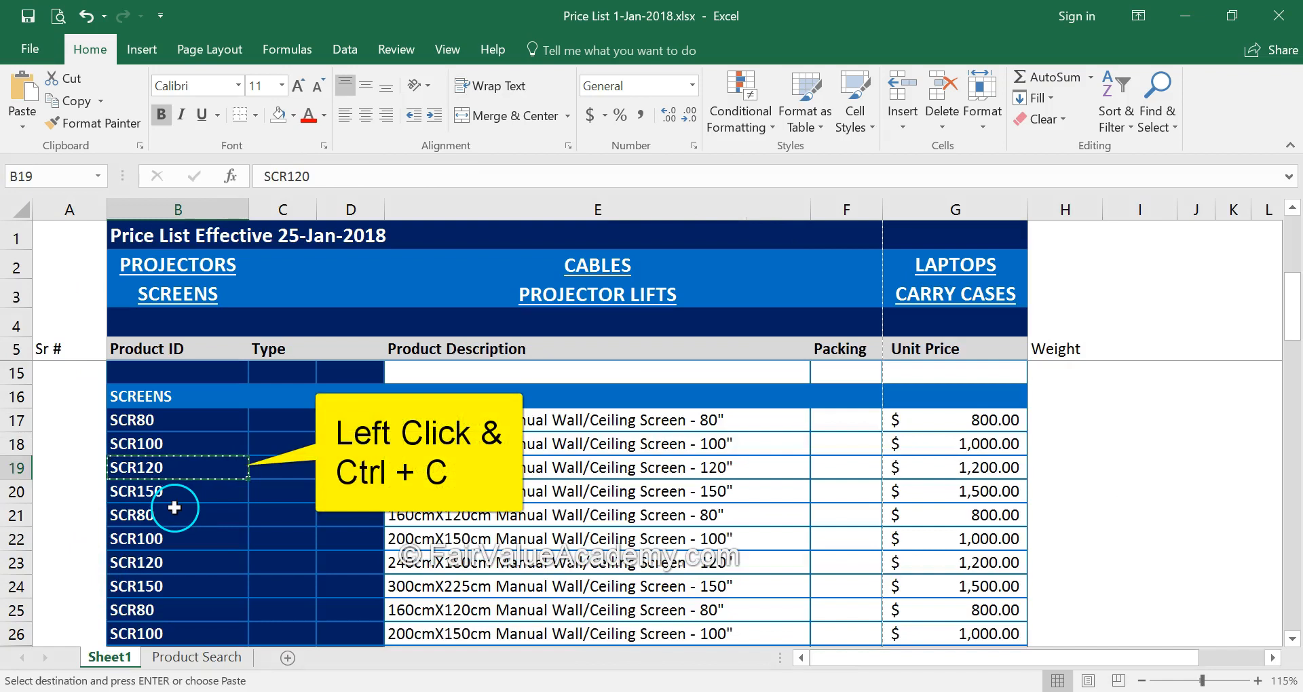
- Paste the copied product ID SCR120 as values into cell C4 of Product Search using Paste Special
click(182, 657)
click(173, 354)
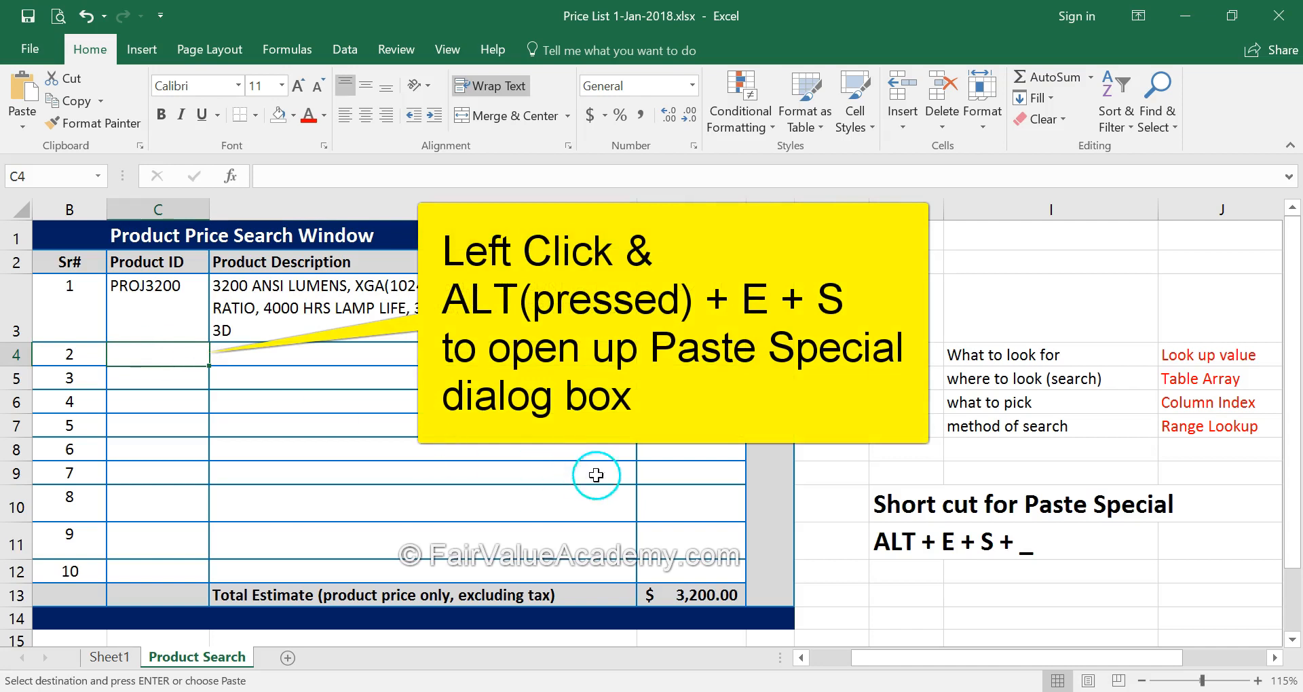
mouse_move(429, 691)
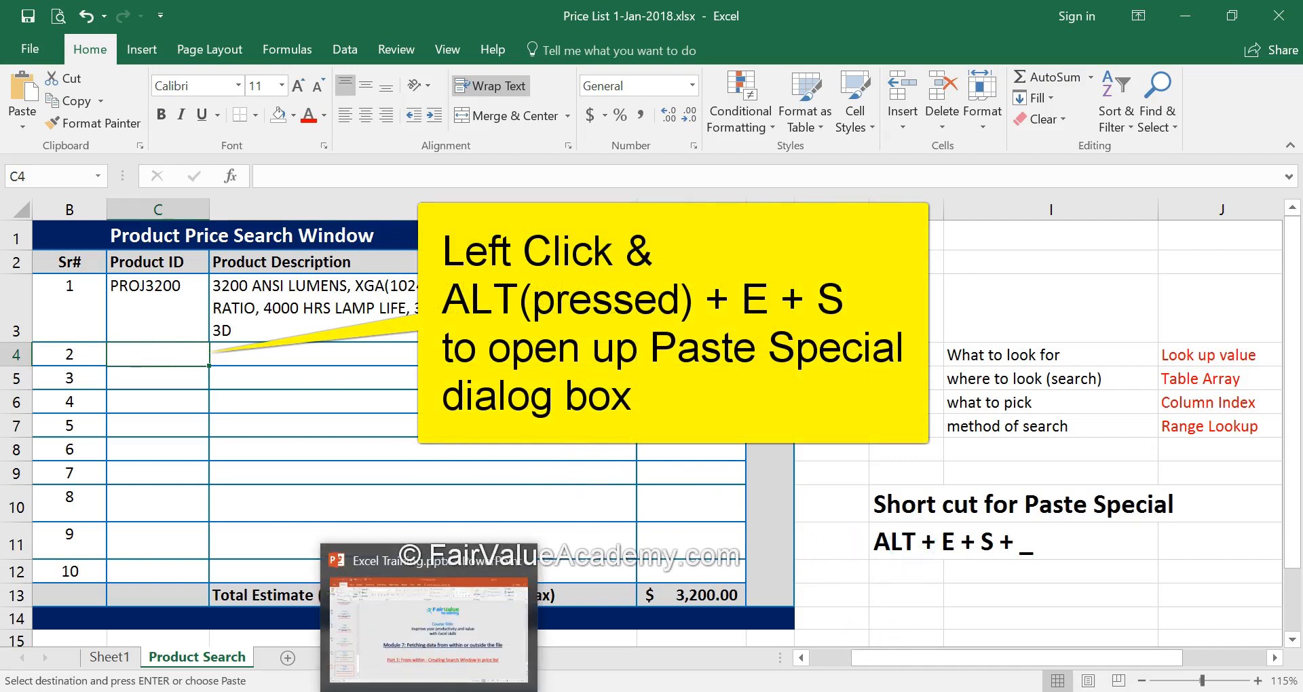
key(alt)
key(e)
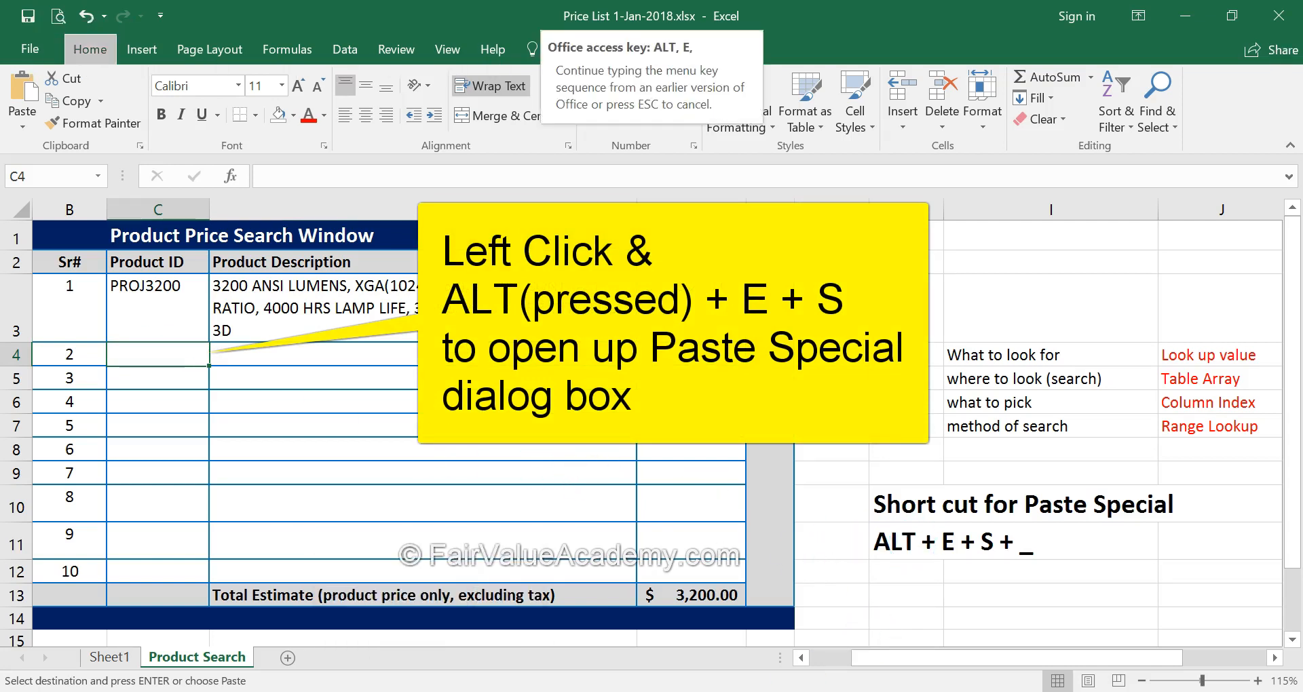
key(s)
drag(1061, 24, 880, 160)
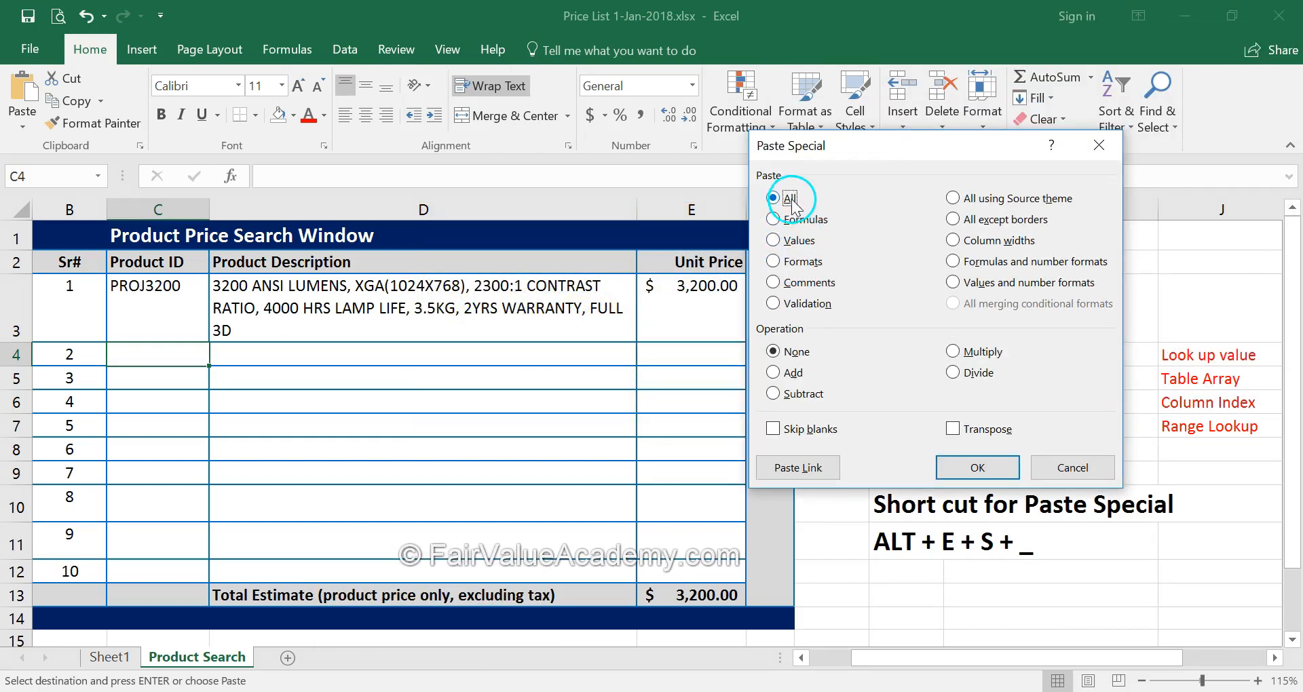
click(787, 241)
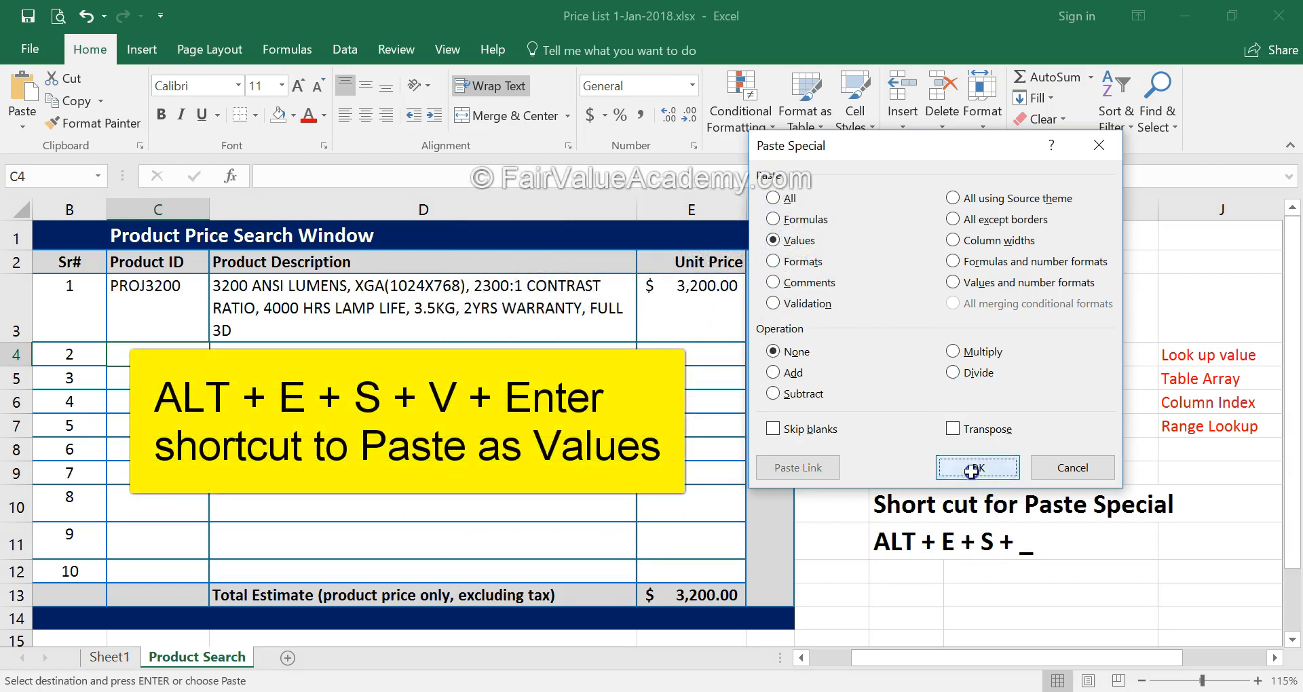
click(972, 469)
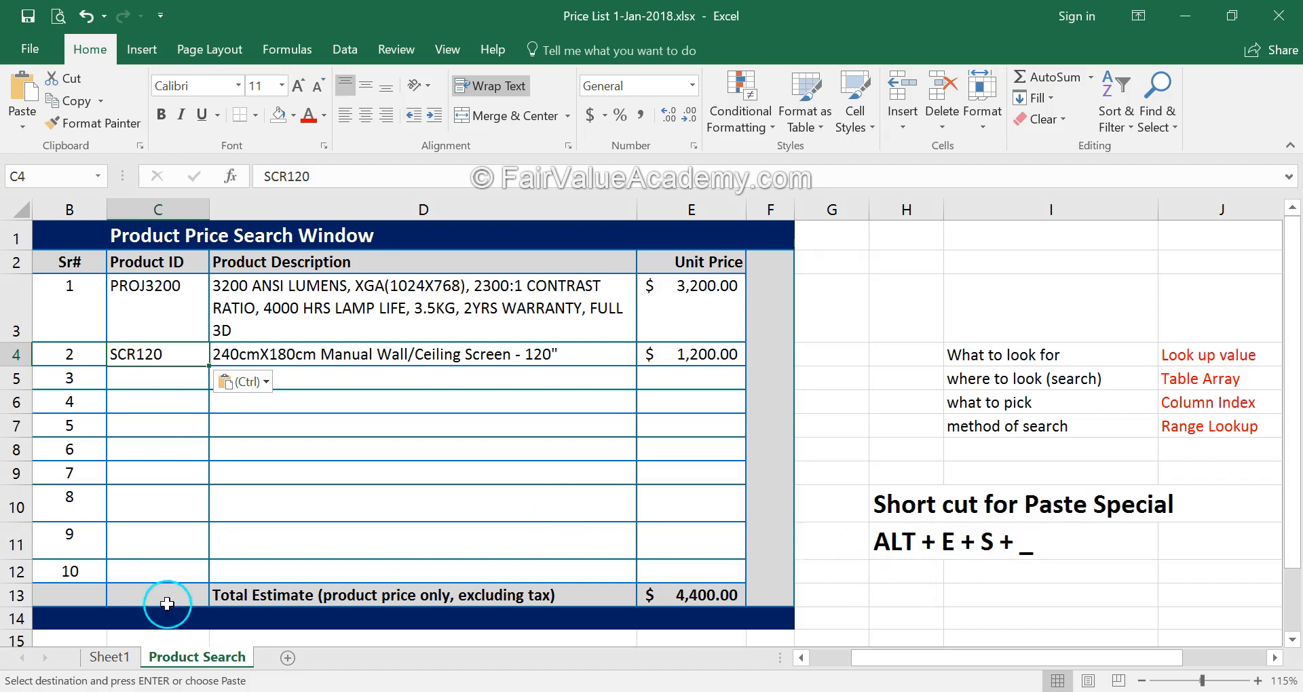
- Copy the product ID CAB20 from cell B33 in the Cables section of Sheet1
click(109, 657)
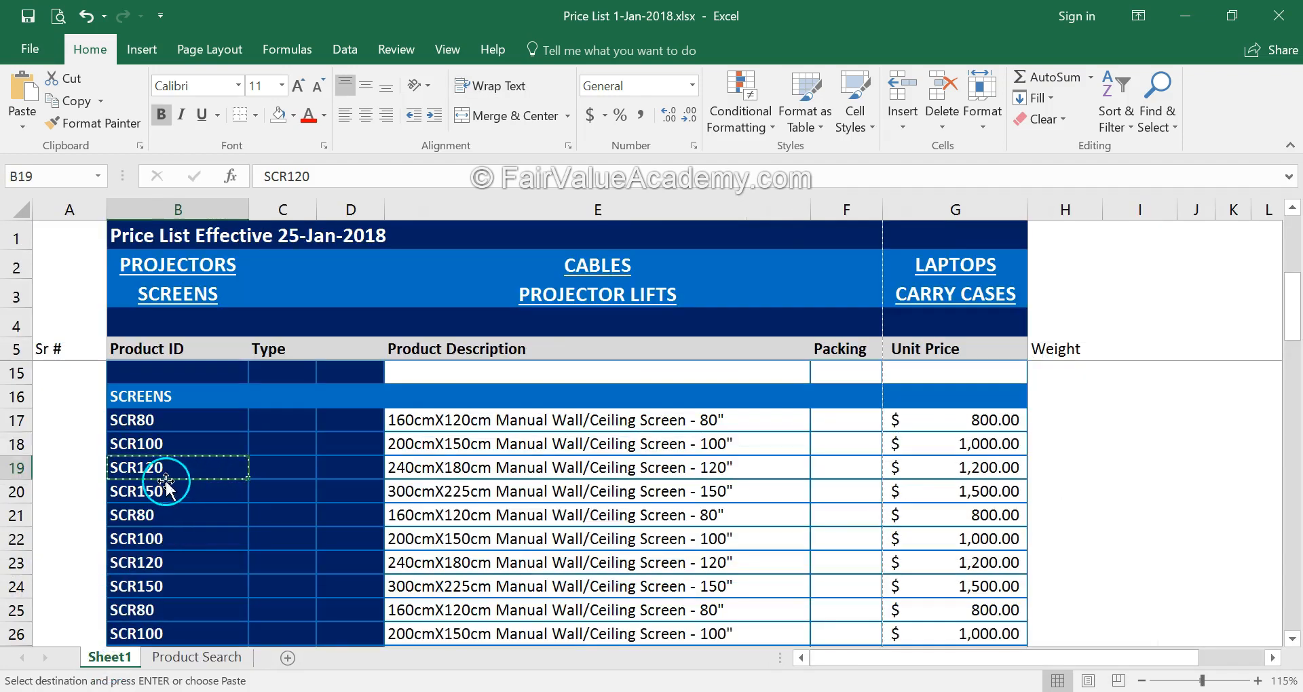
scroll(187, 482, down, 4)
click(153, 519)
click(291, 594)
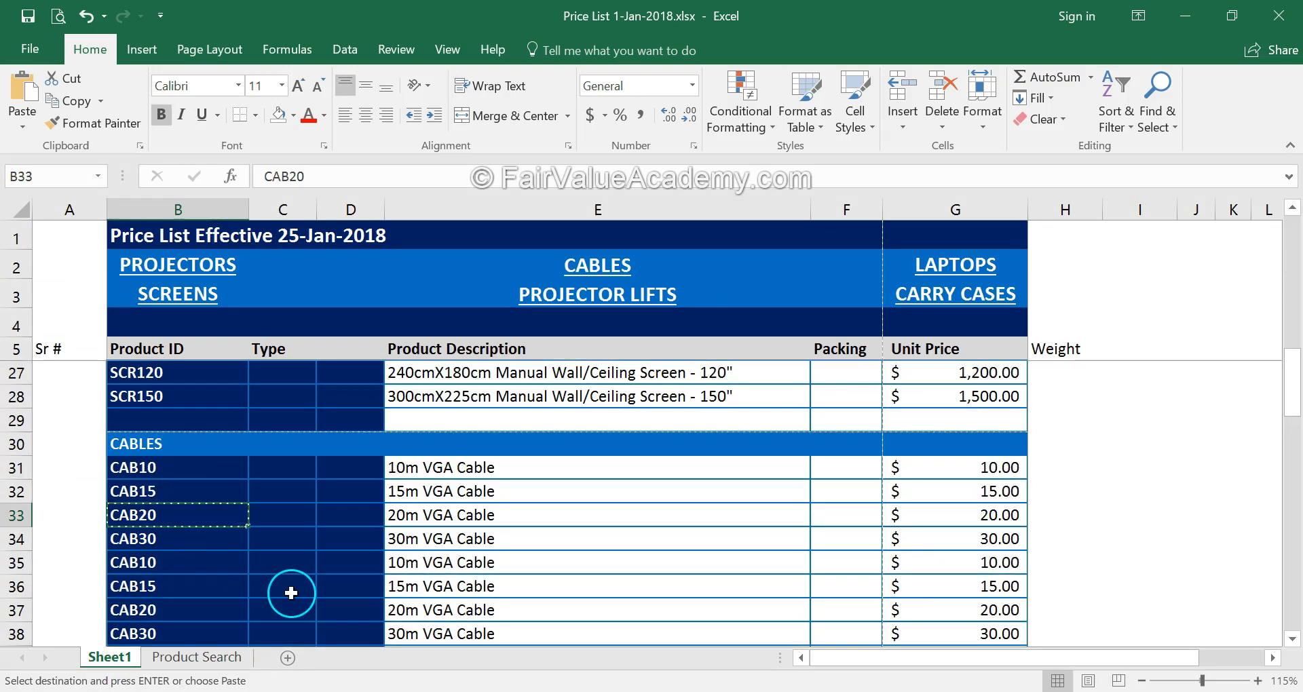
key(alt+Tab)
key(Escape)
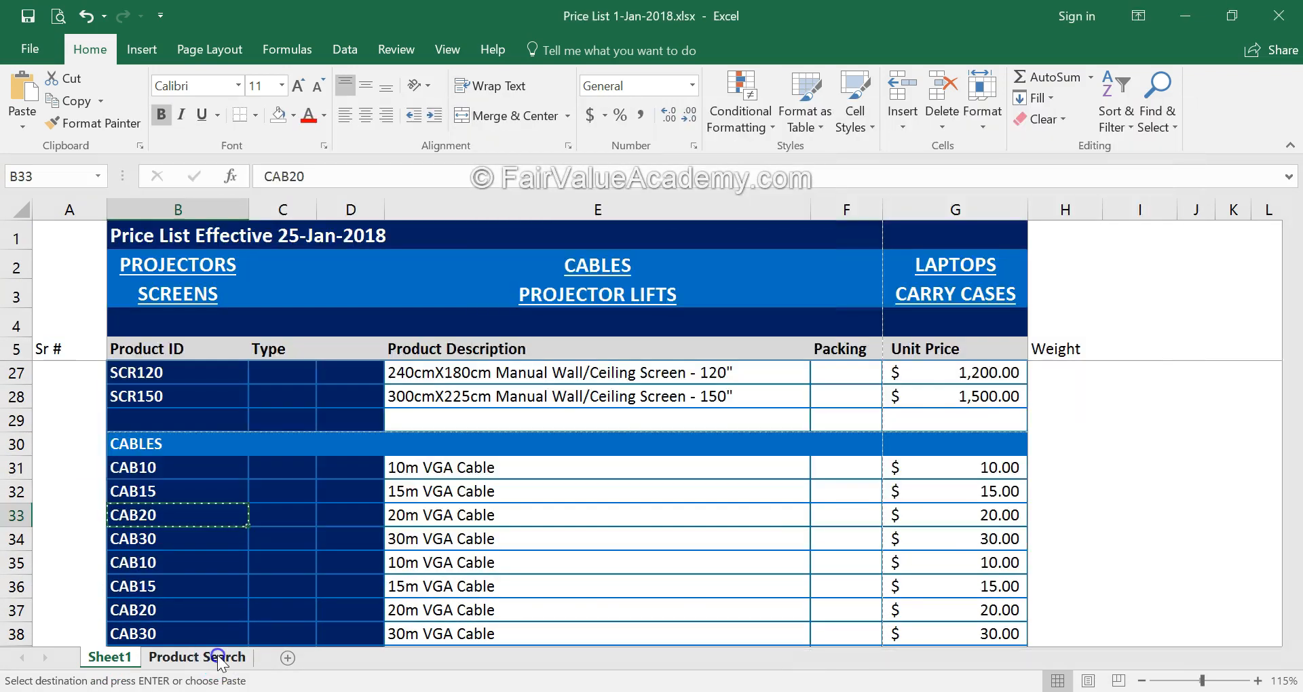
- Paste CAB20 as values into C5 of Product Search and check the Total Estimate formula in E13
click(217, 655)
click(188, 379)
key(alt+e)
key(s)
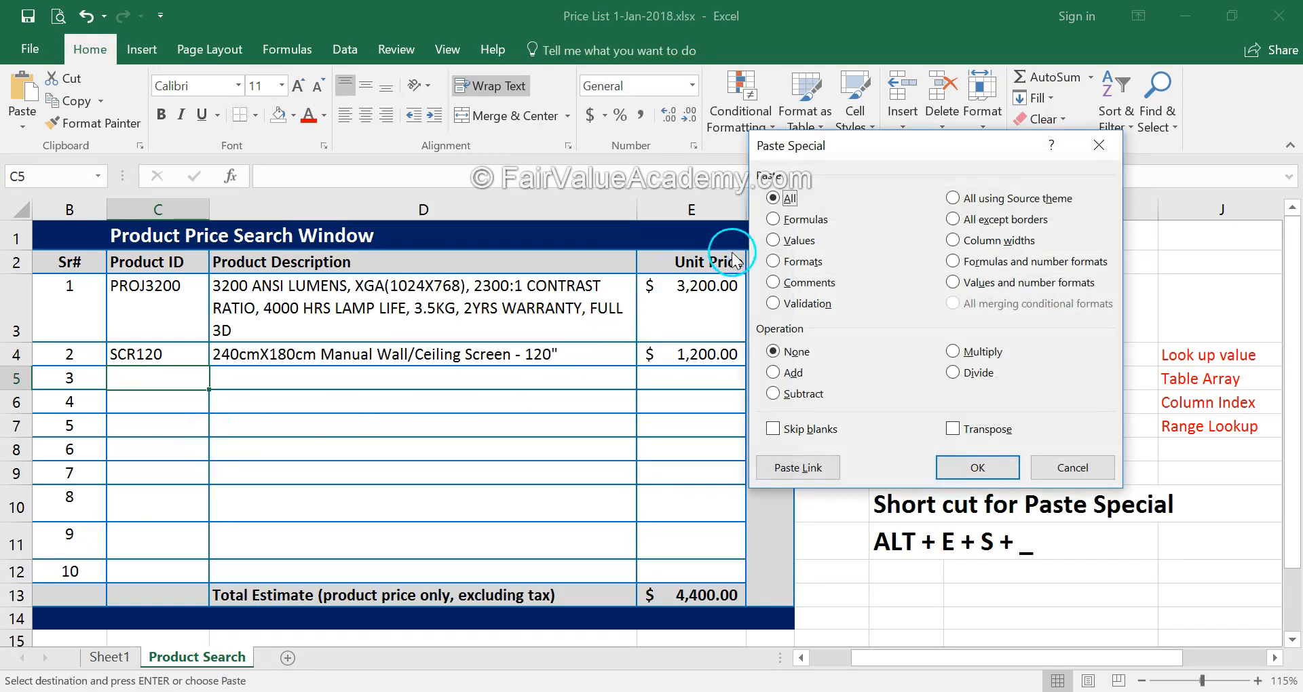
click(977, 468)
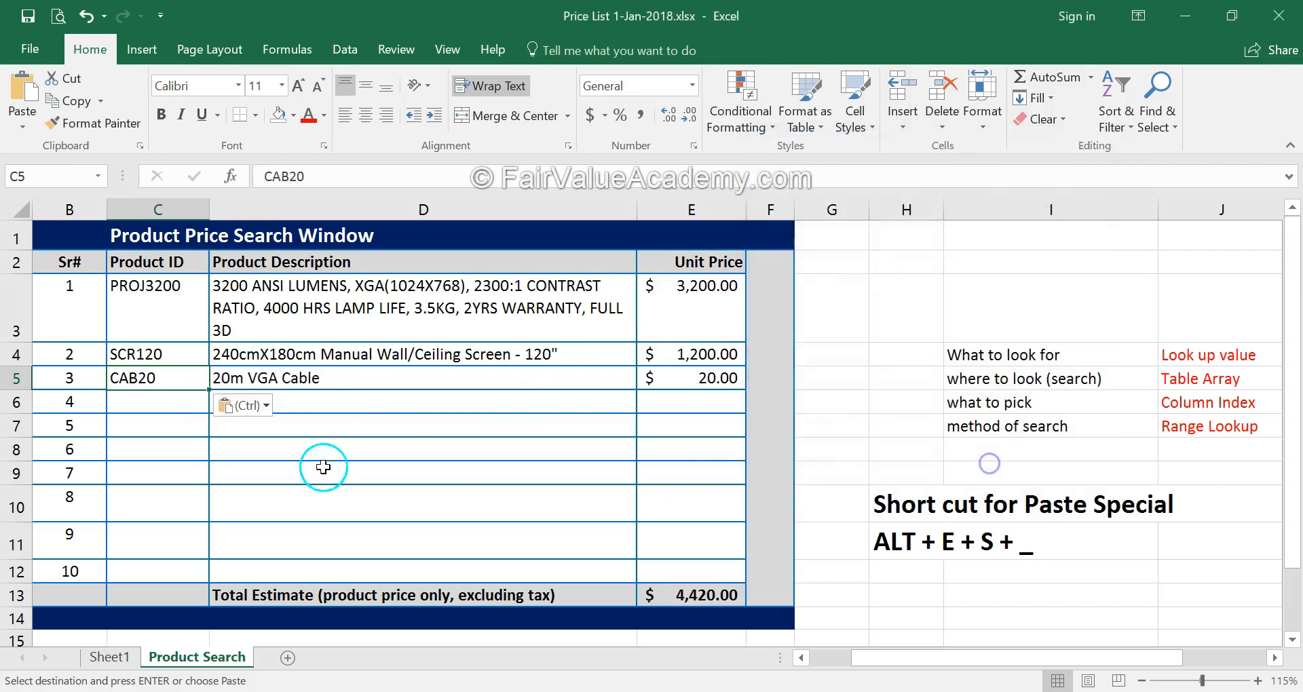
key(Down)
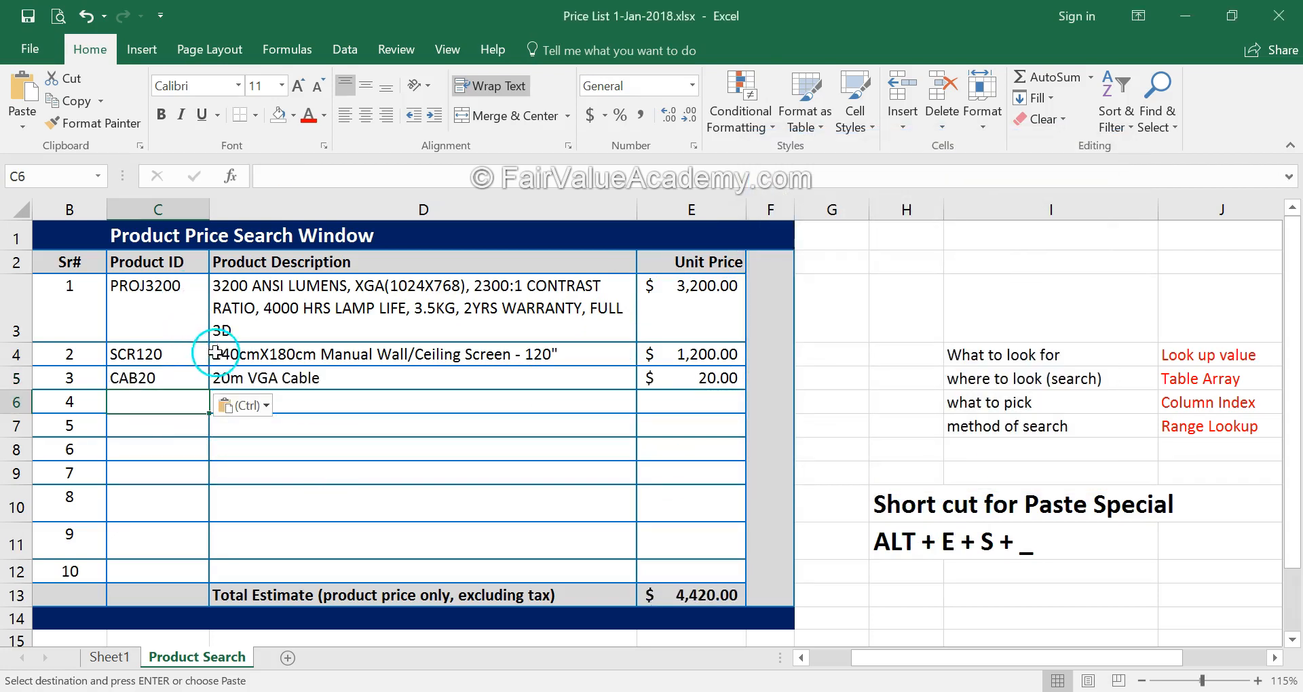
click(703, 596)
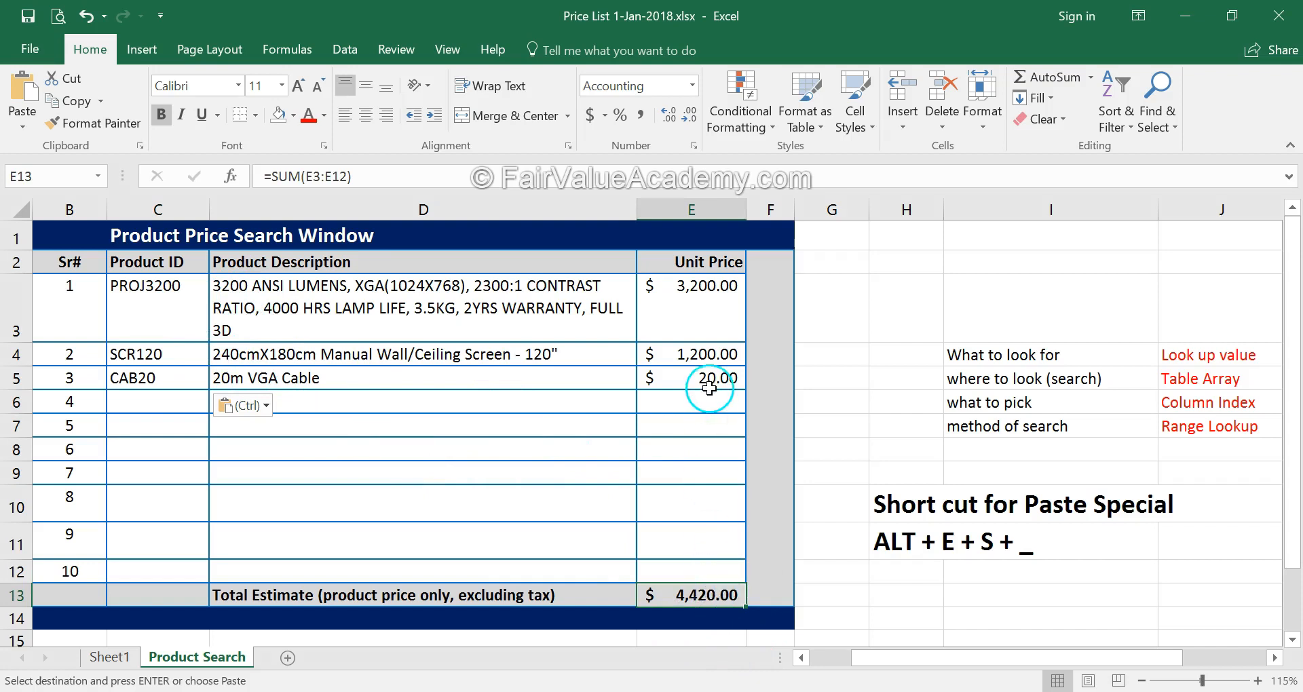
- Copy the product ID CAB30 from B34 on Sheet1 and paste it as values into C6 of Product Search
click(109, 657)
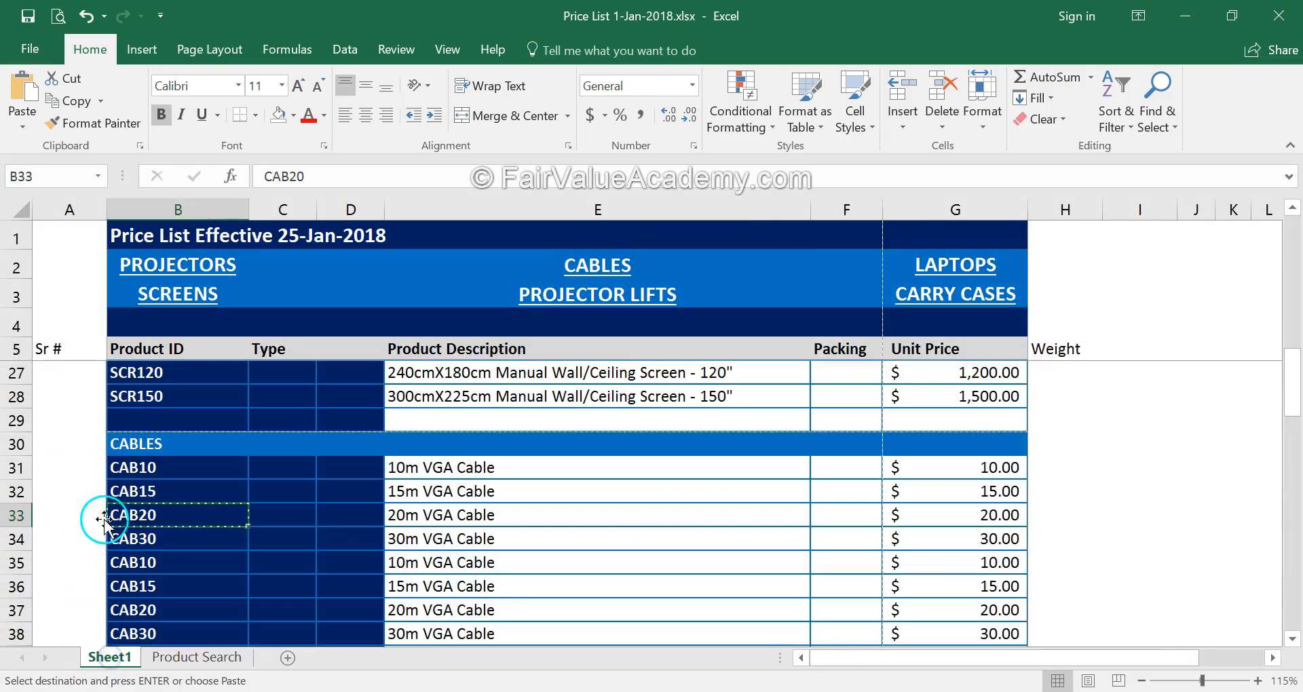
click(174, 540)
click(196, 657)
click(172, 401)
key(alt+e)
key(s)
click(801, 241)
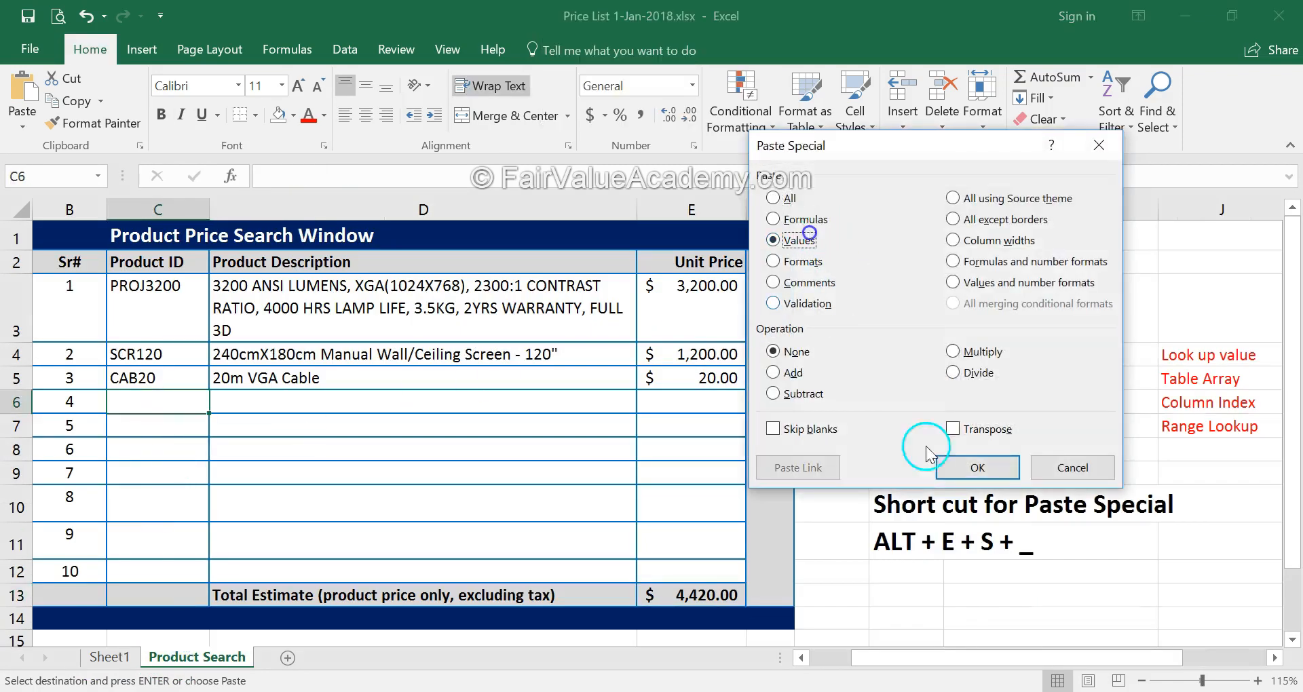
click(977, 467)
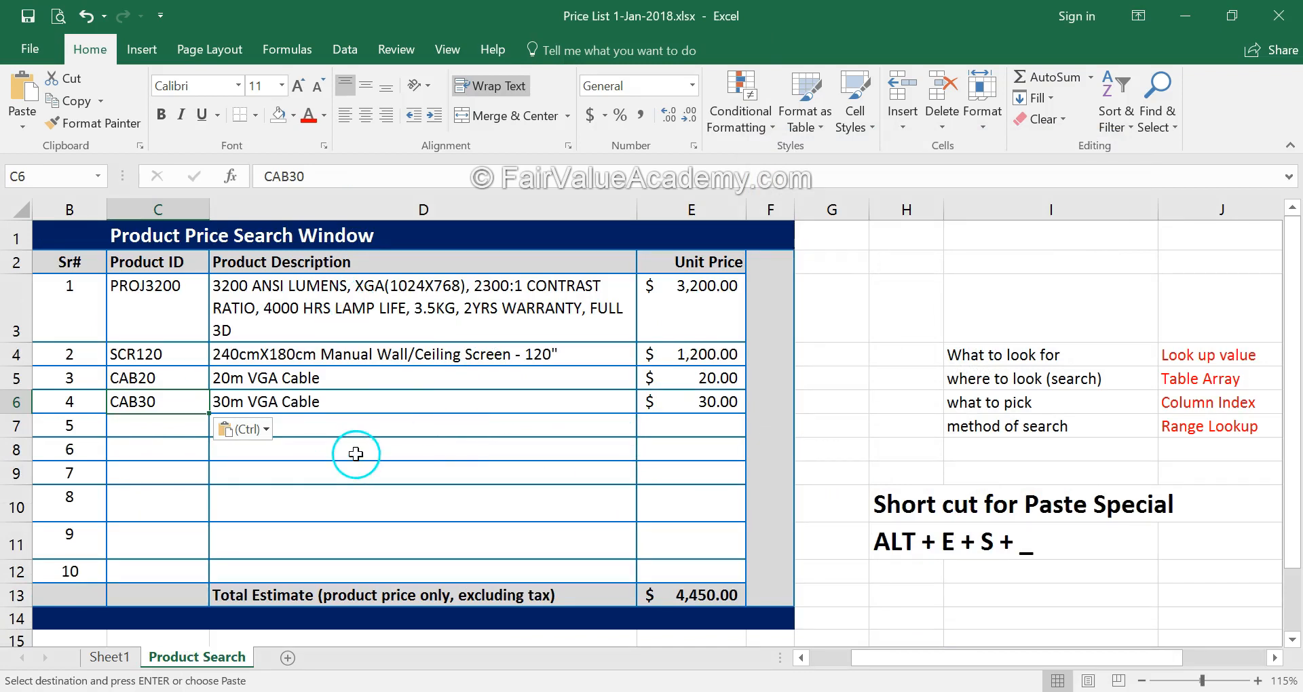
- Copy the search table range B2:E13 on Product Search, from the header row through the Total Estimate row
drag(68, 262, 723, 589)
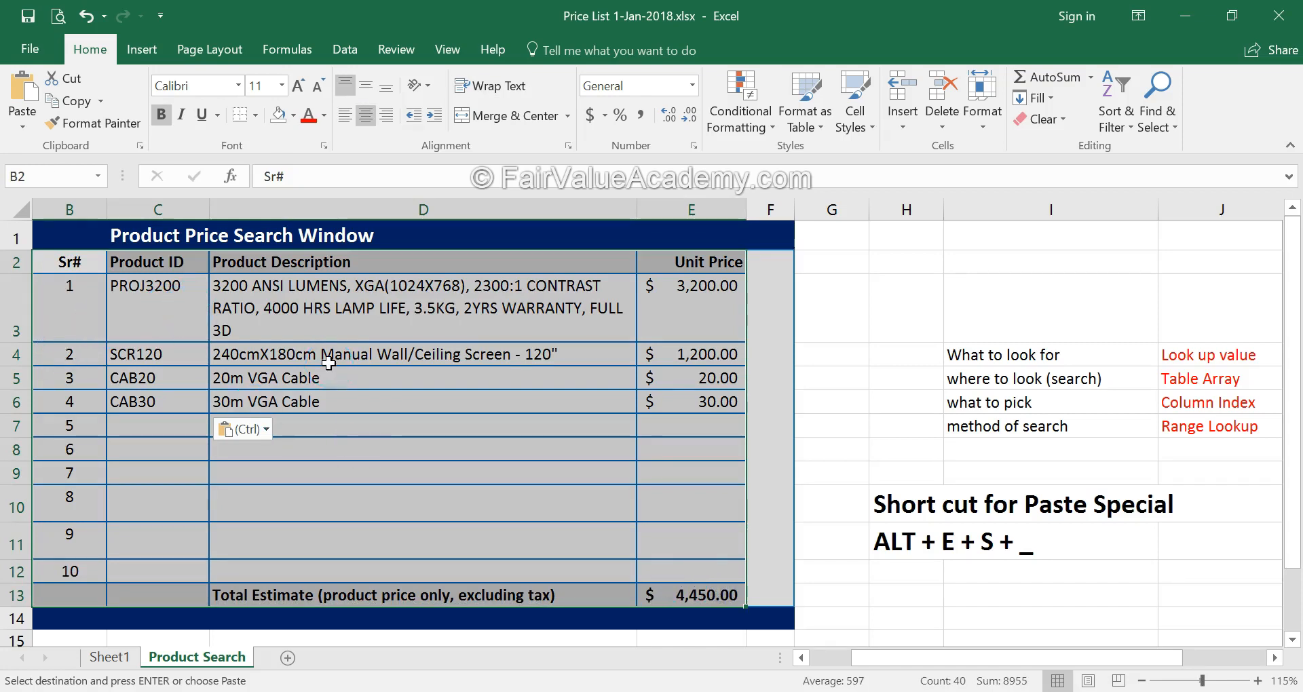
key(ctrl+c)
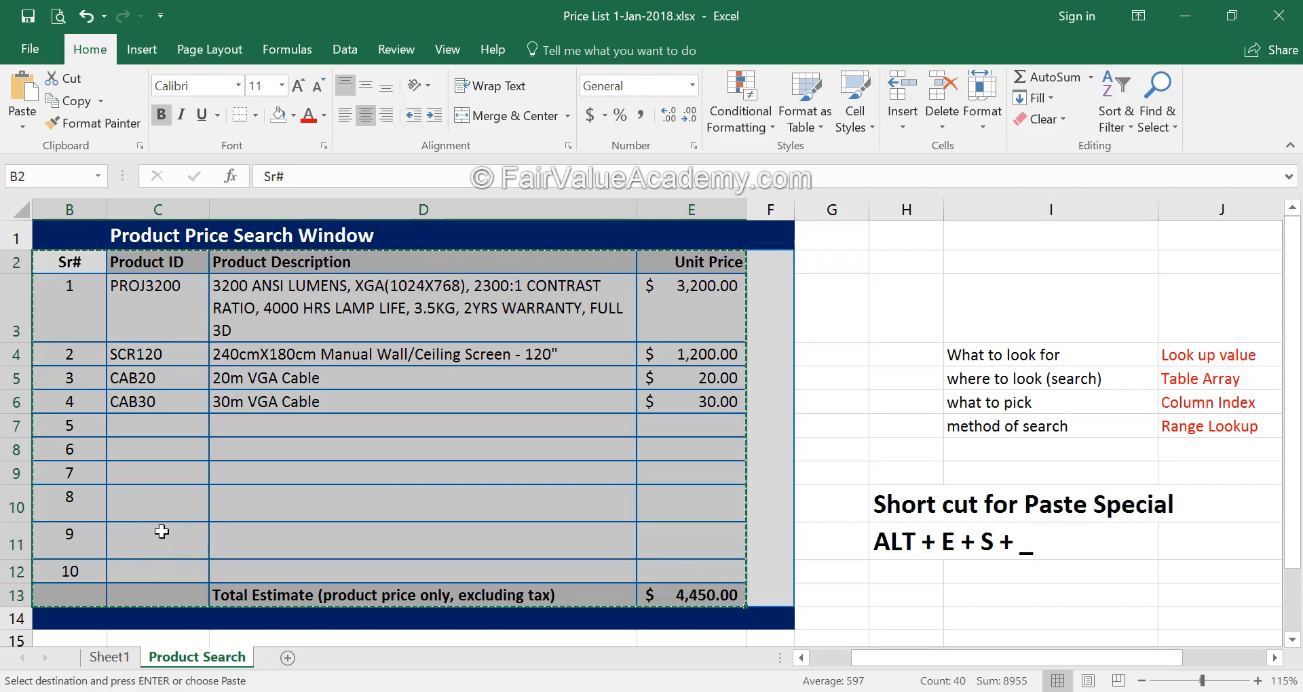